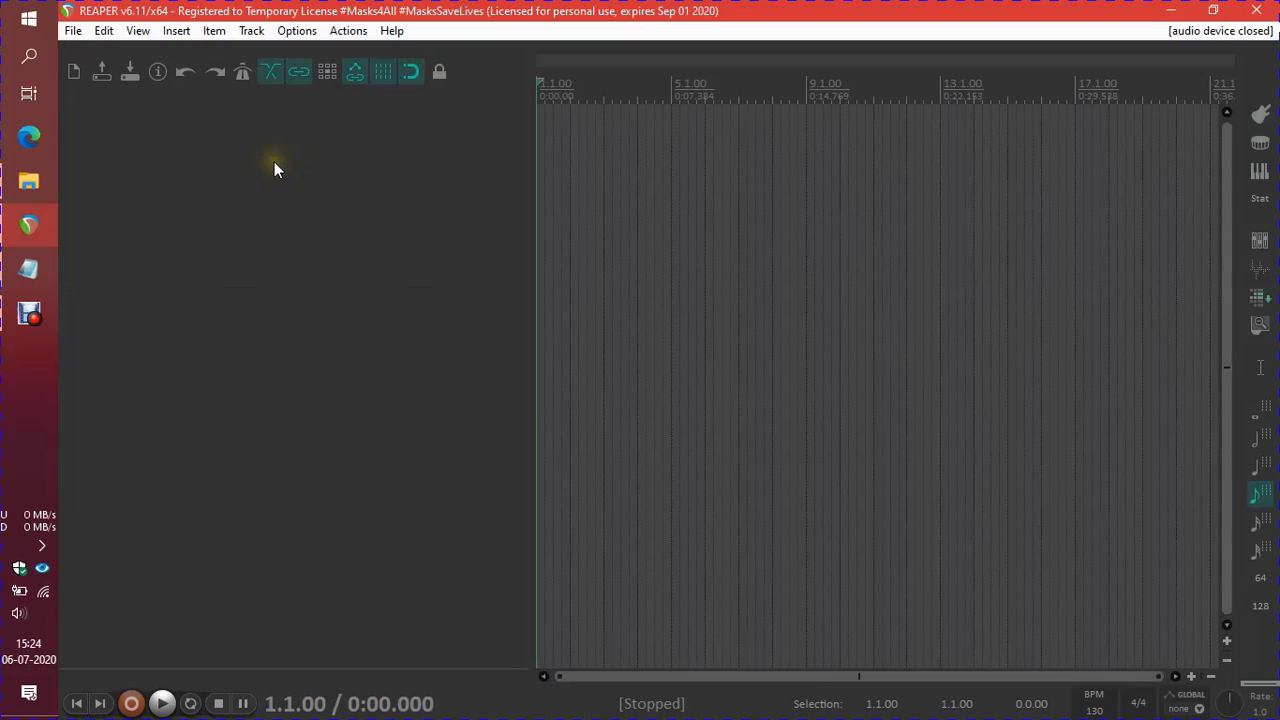
Add a new track named 'lyrics' and draw a MIDI item containing one note.
double_click(194, 195)
click(176, 117)
text(lyrics)
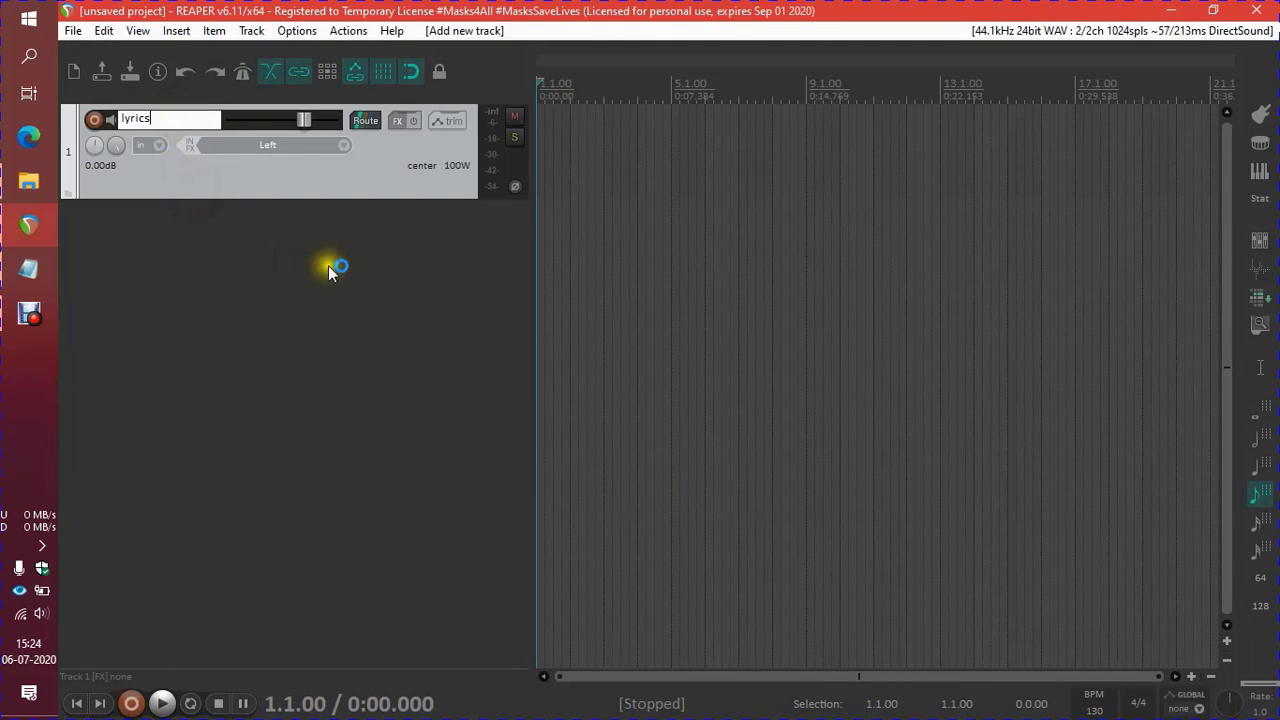
click(352, 270)
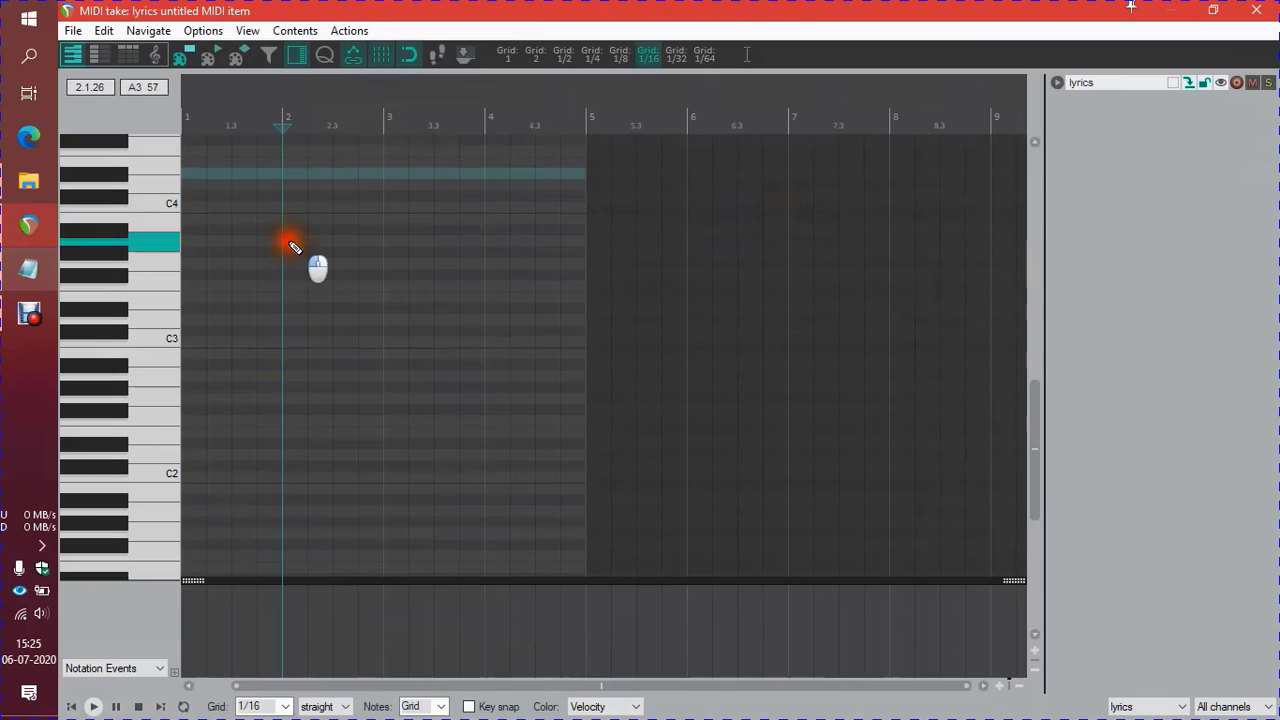
drag(287, 243, 420, 243)
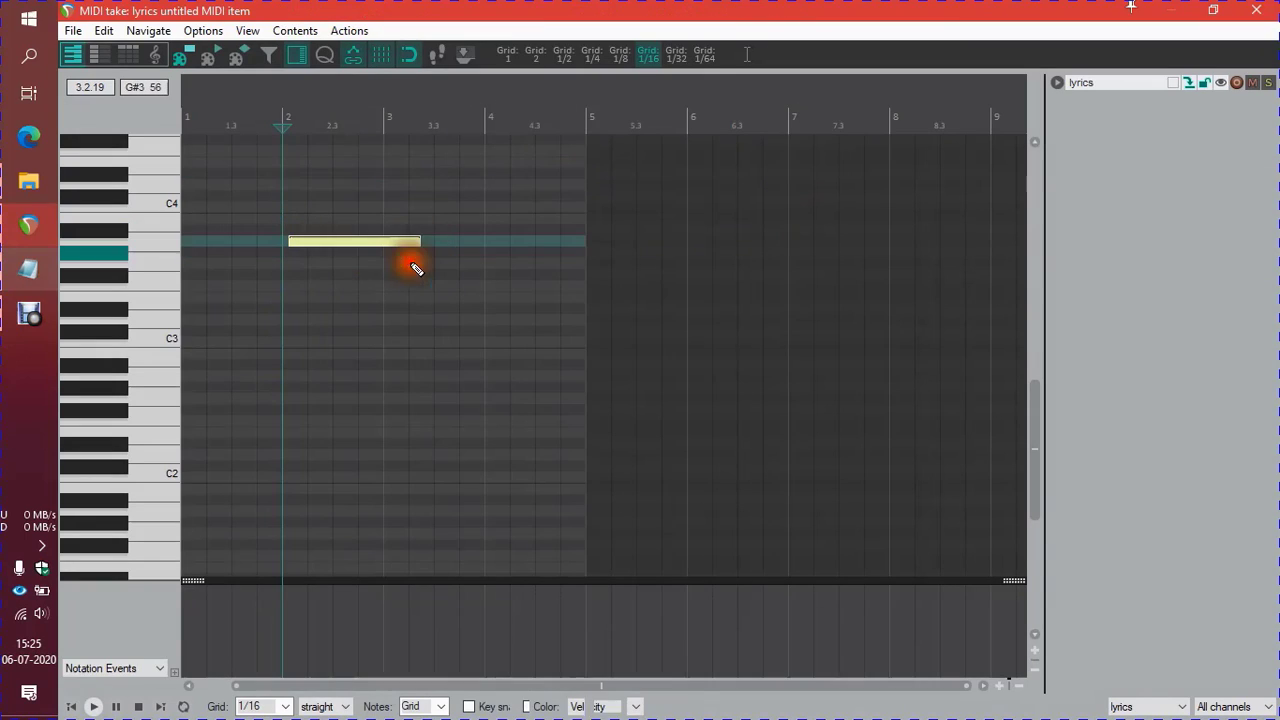
Attach the text notation 'type your lyric word here' to the note.
right_click(334, 244)
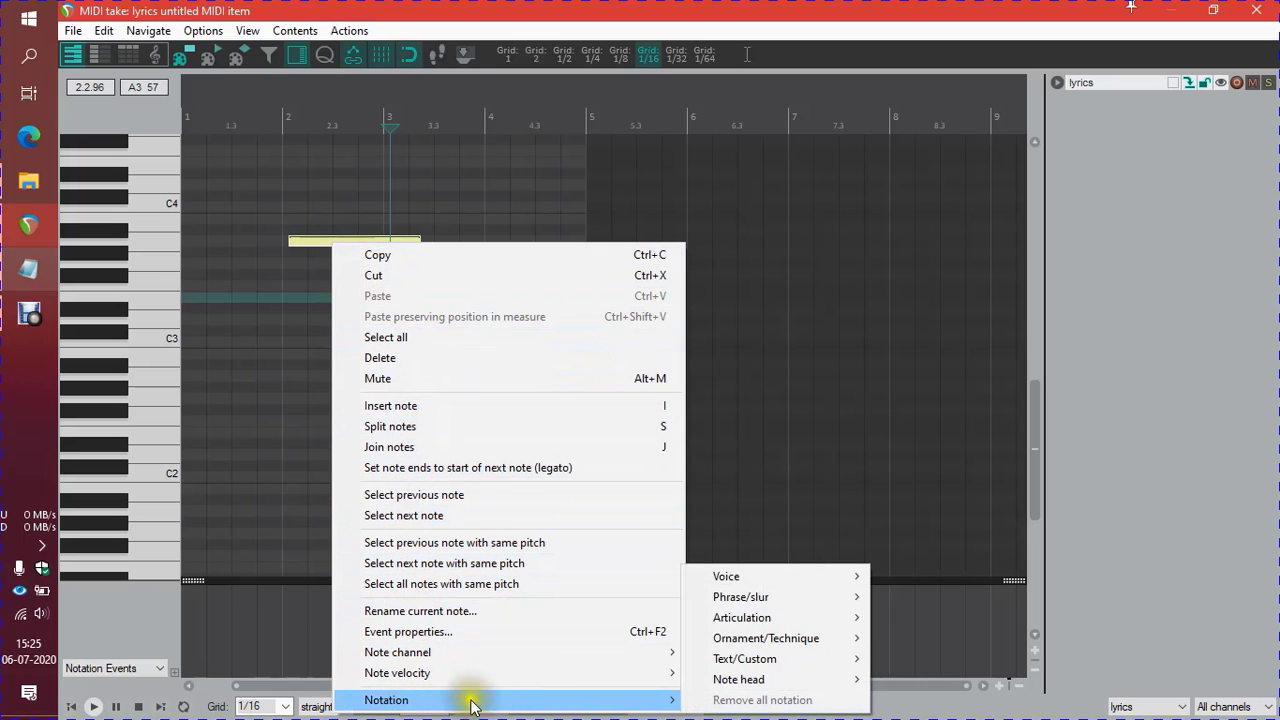
mouse_move(386, 700)
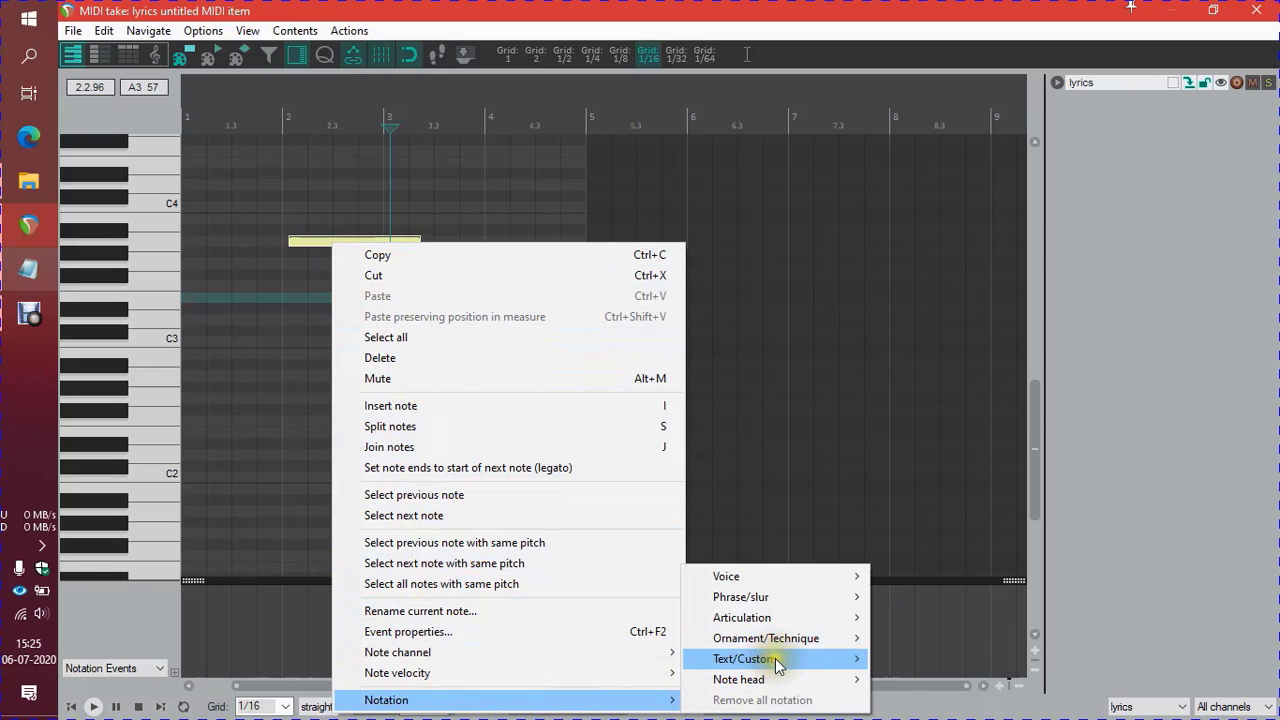
mouse_move(745, 658)
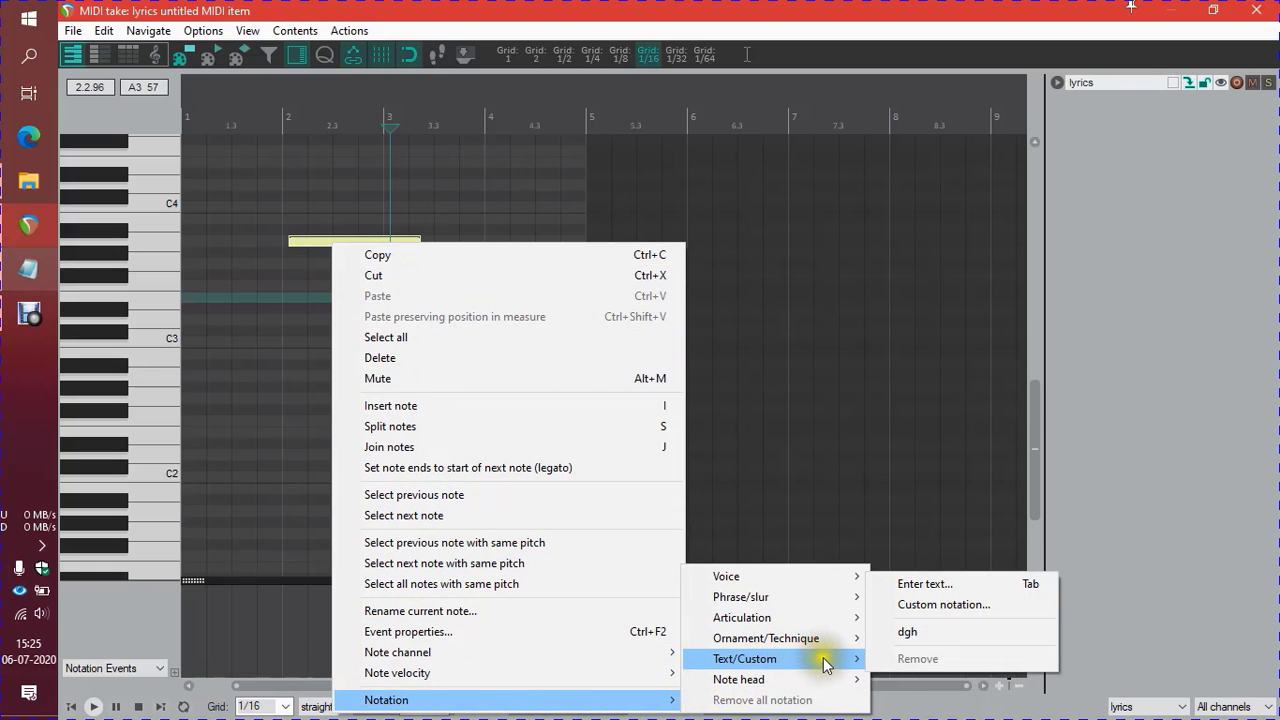
click(937, 585)
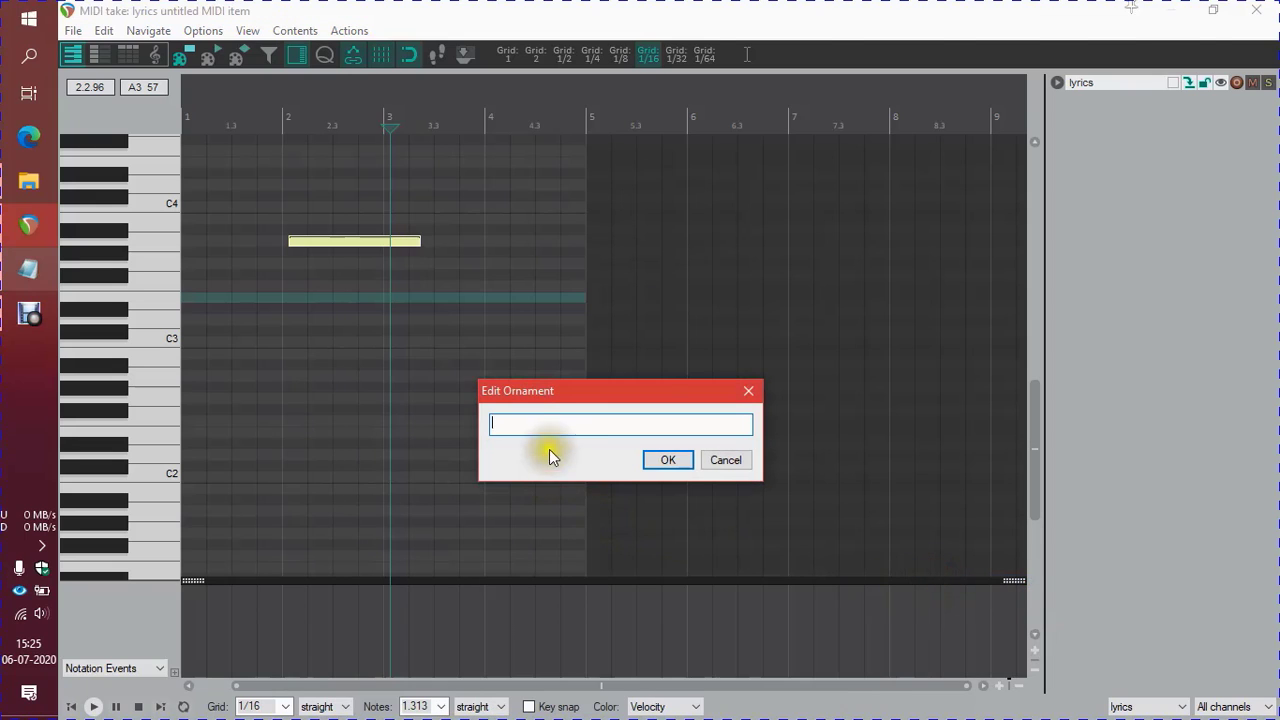
text(type your)
text( lyric word here)
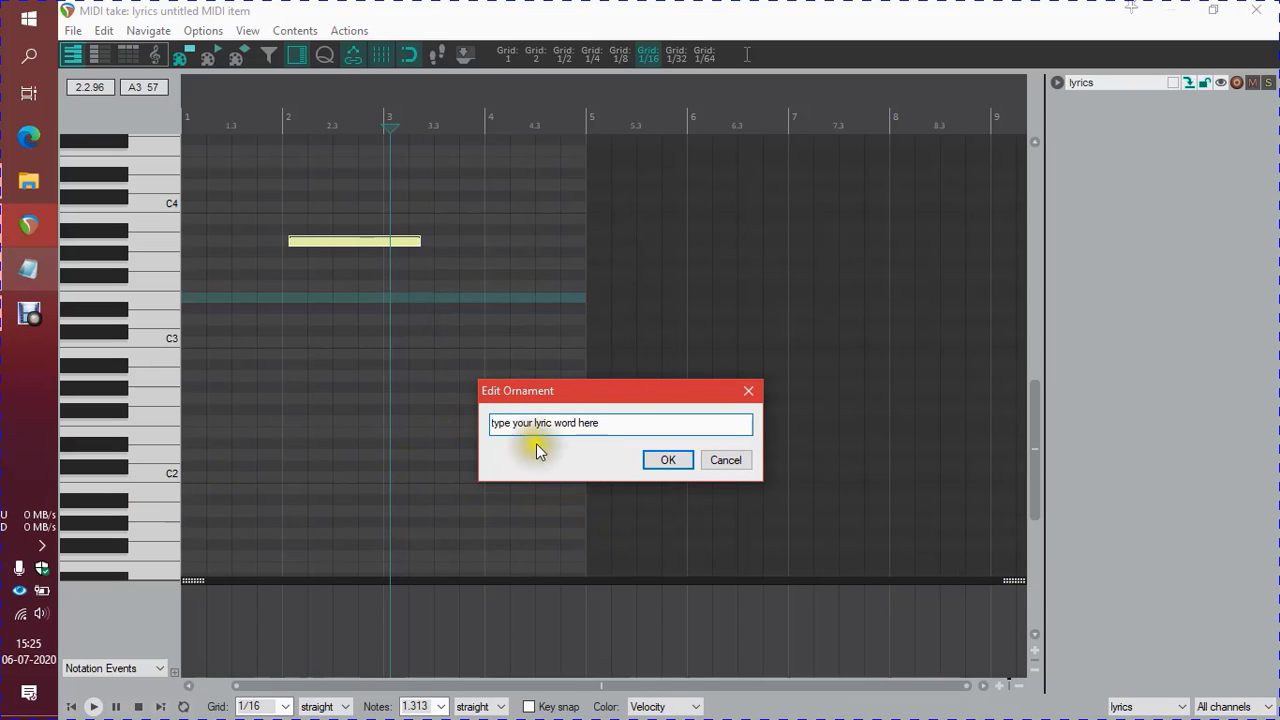
click(674, 462)
Place the play cursor near the note and scroll the editor view up.
click(371, 297)
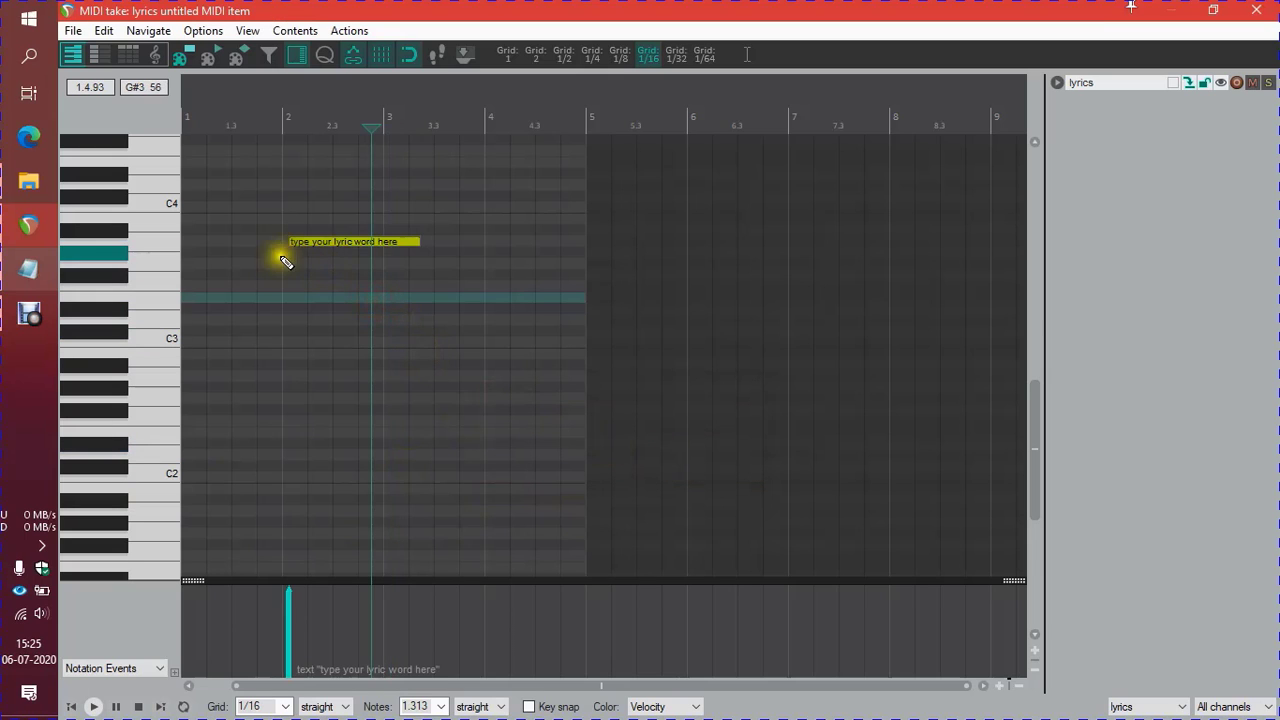
scroll(330, 262, up, 2)
scroll(325, 256, up, 1)
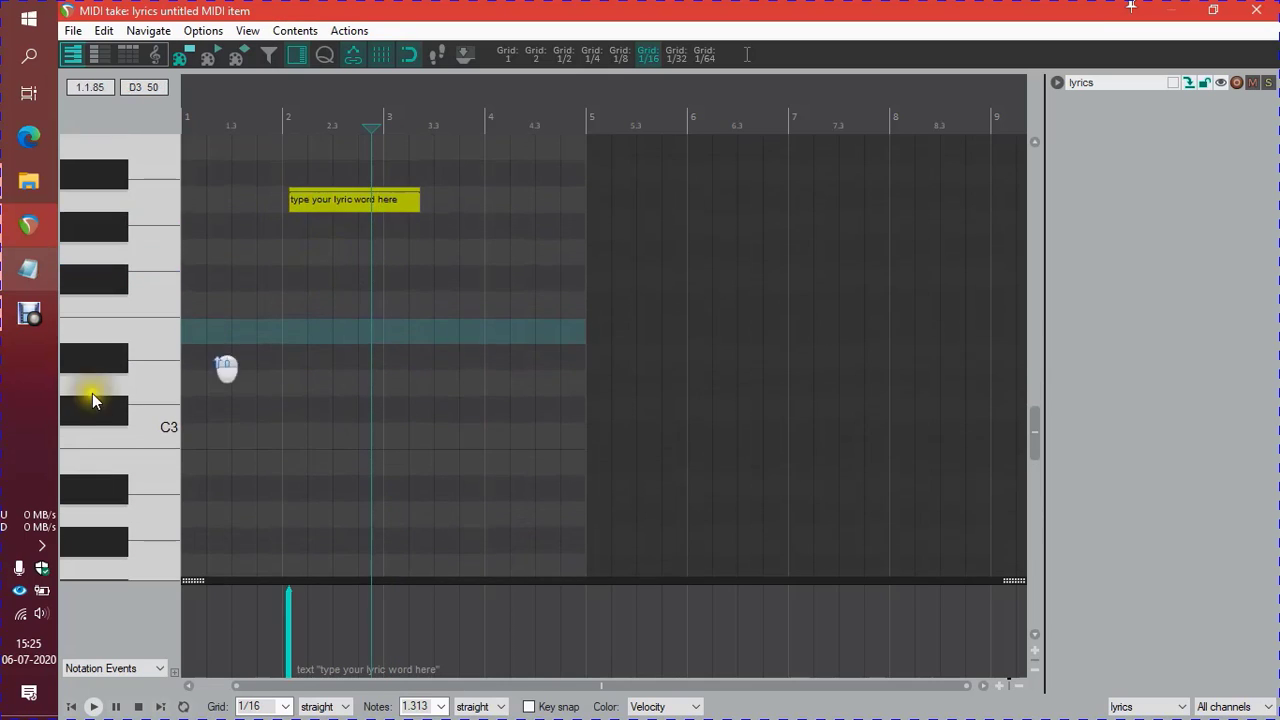
scroll(170, 347, up, 1)
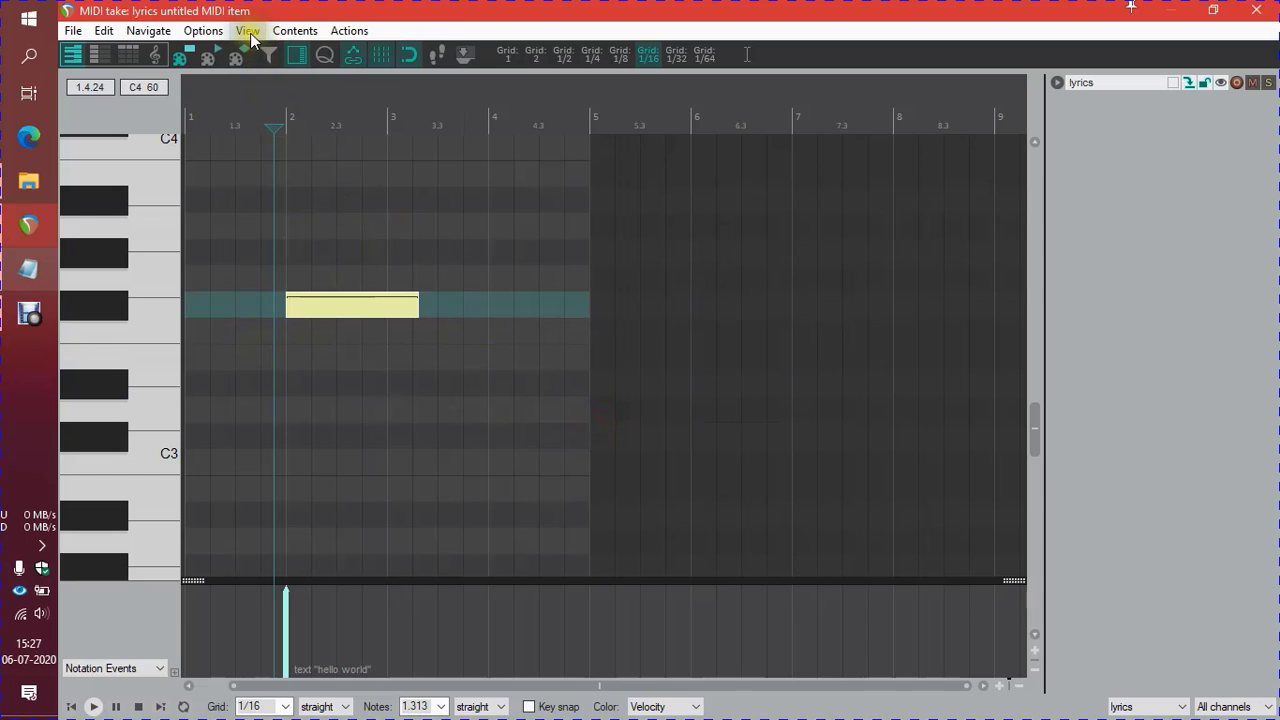
Enable the Piano roll notes option to show notation text on notes.
click(248, 31)
mouse_move(300, 292)
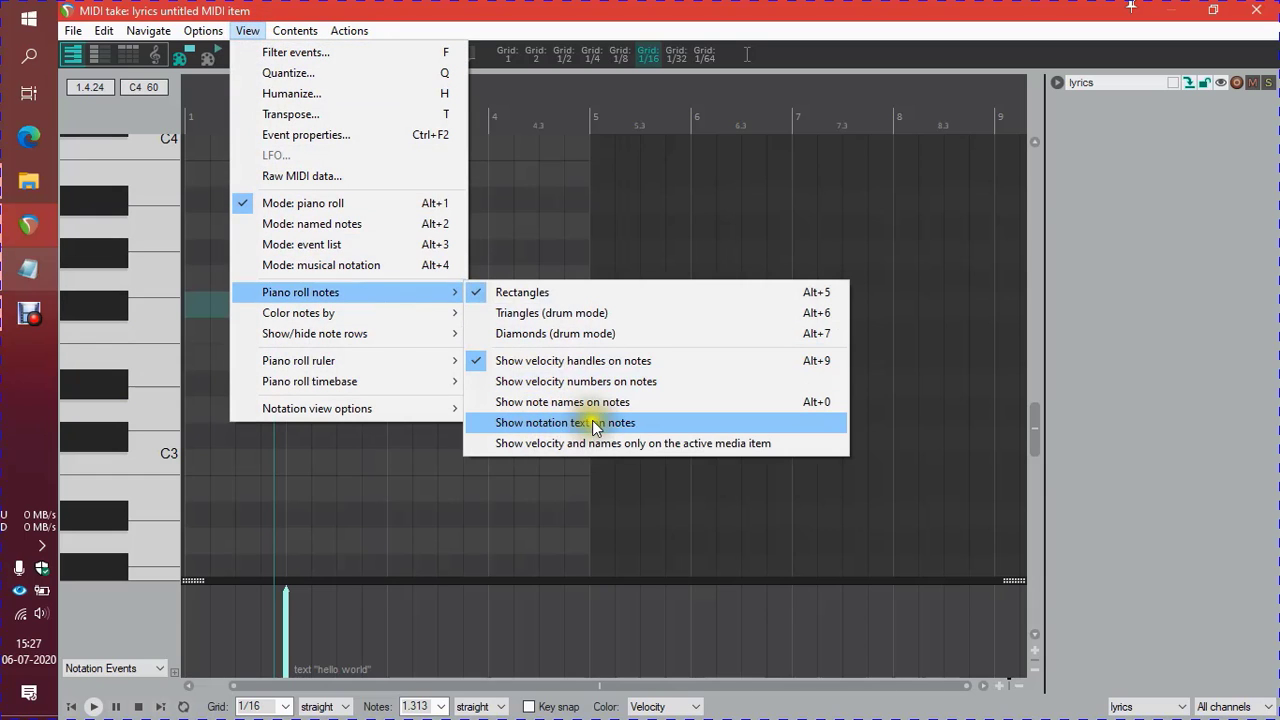
click(617, 427)
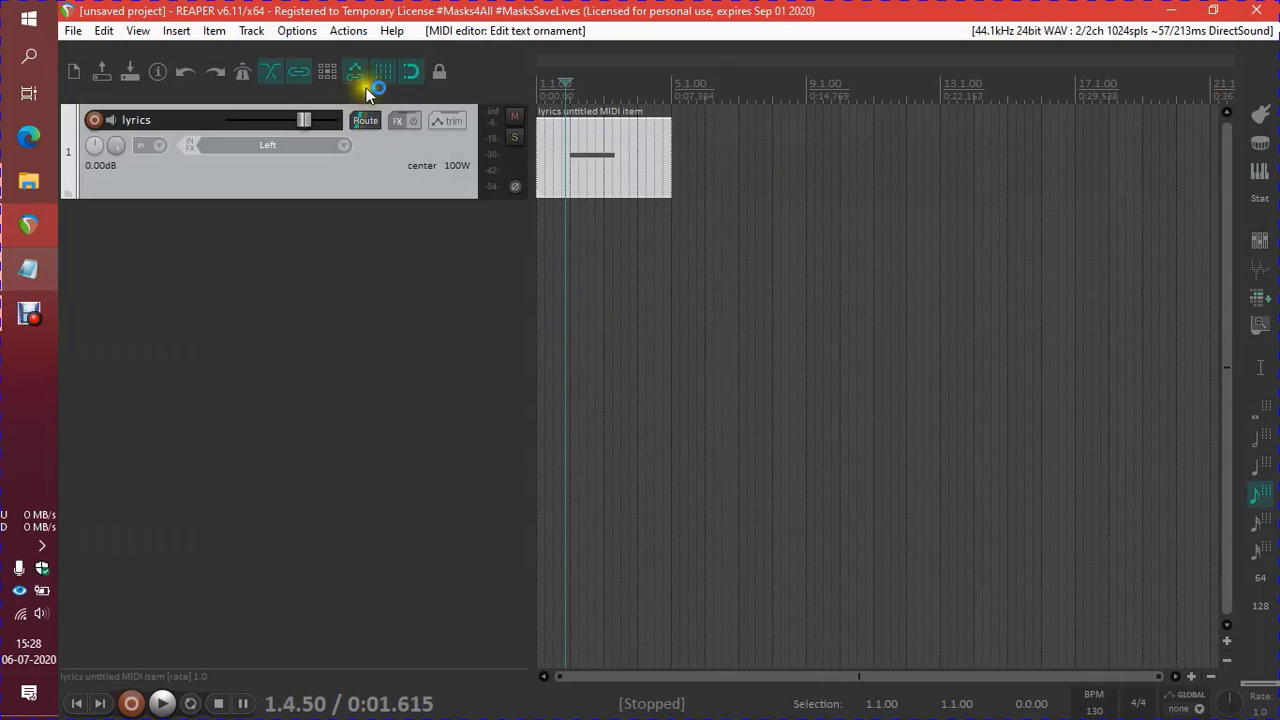
Find the MIDI Editor action 'Notation: Add text ornament' in the action list.
click(348, 30)
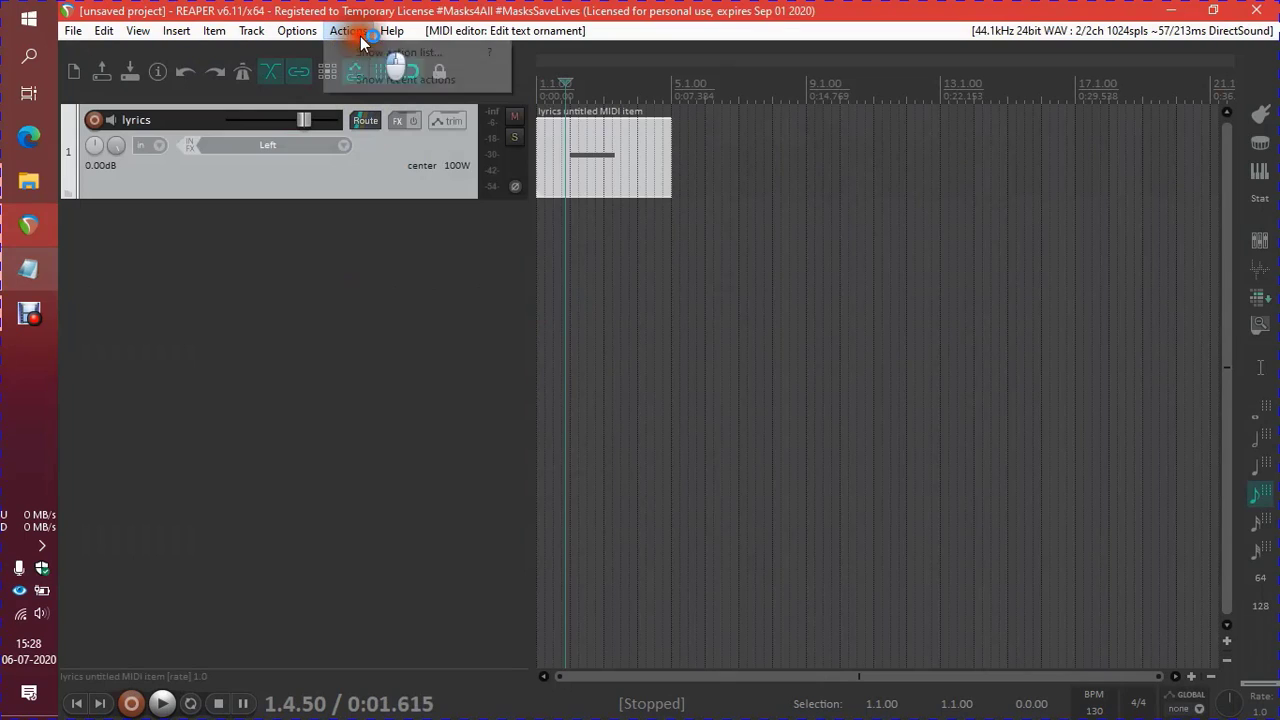
click(414, 51)
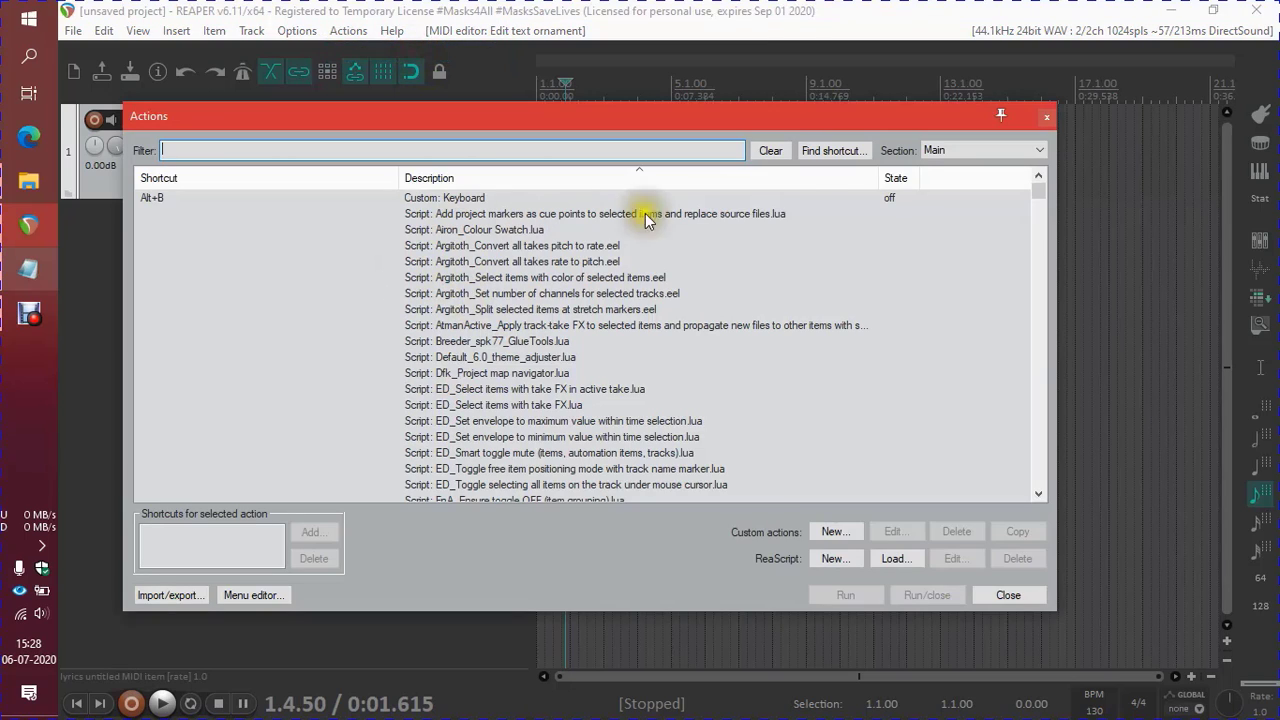
click(938, 152)
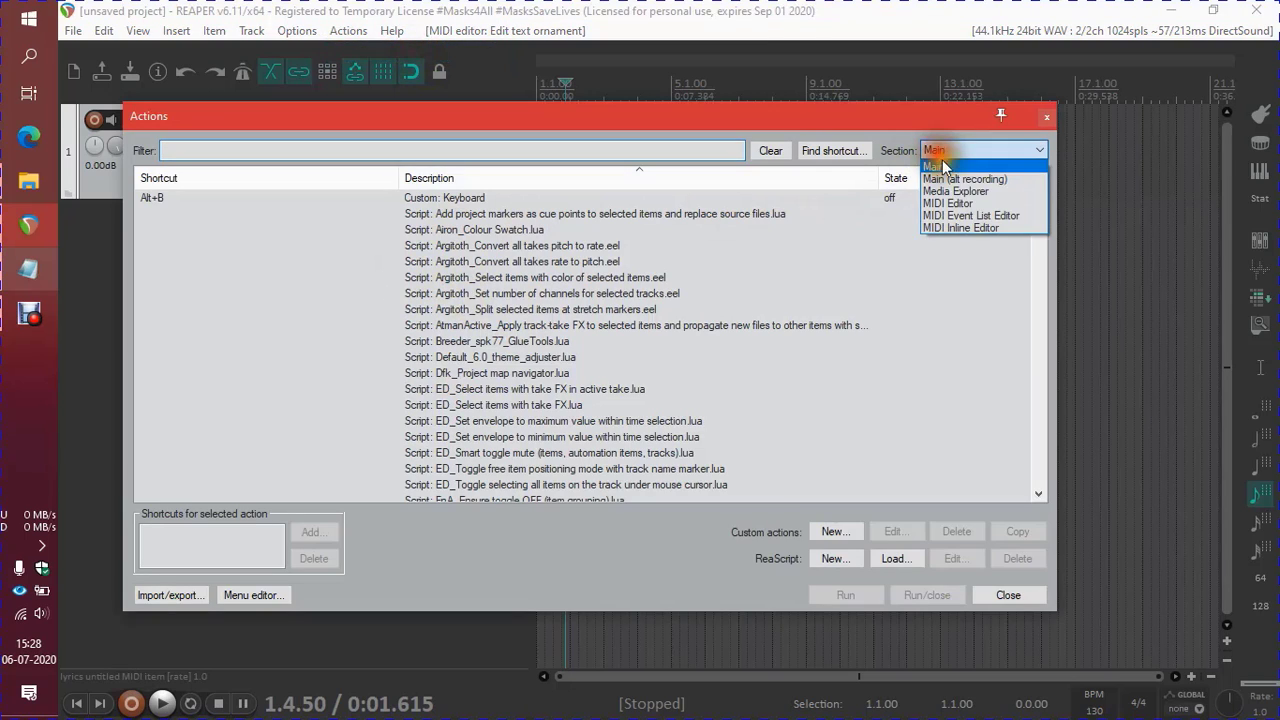
click(969, 206)
click(200, 147)
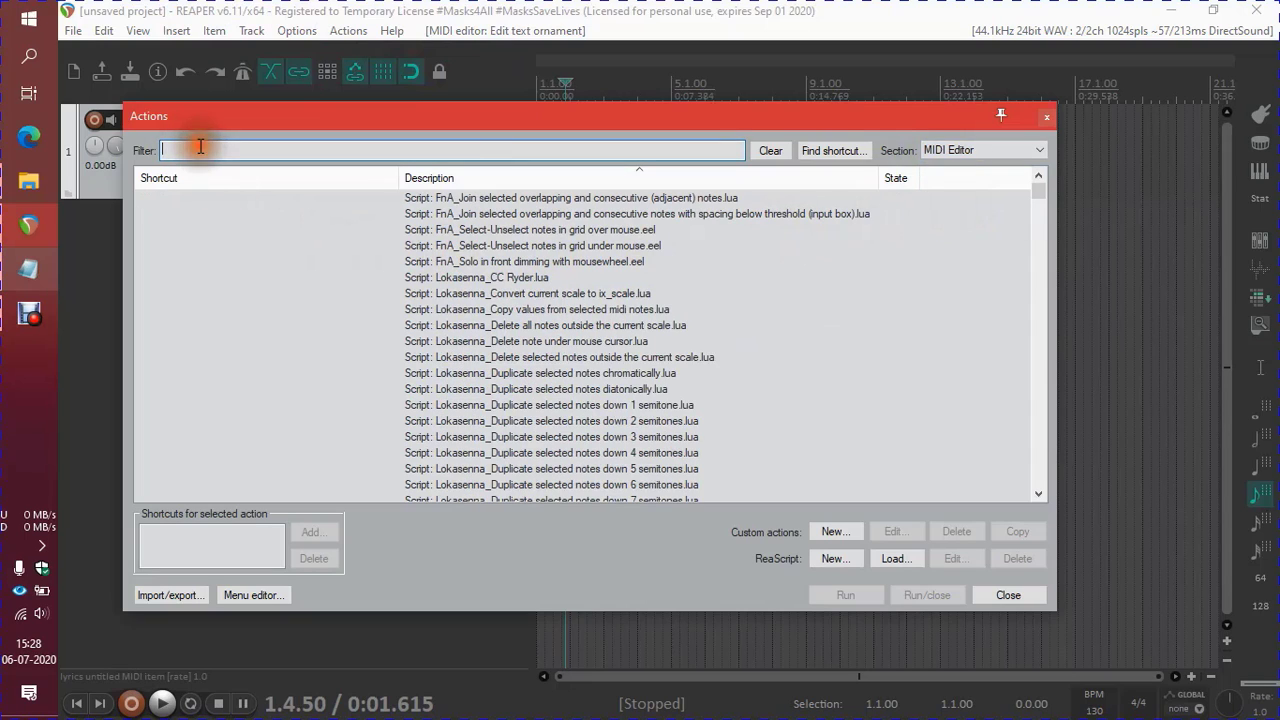
text('Notation: Add text ornament')
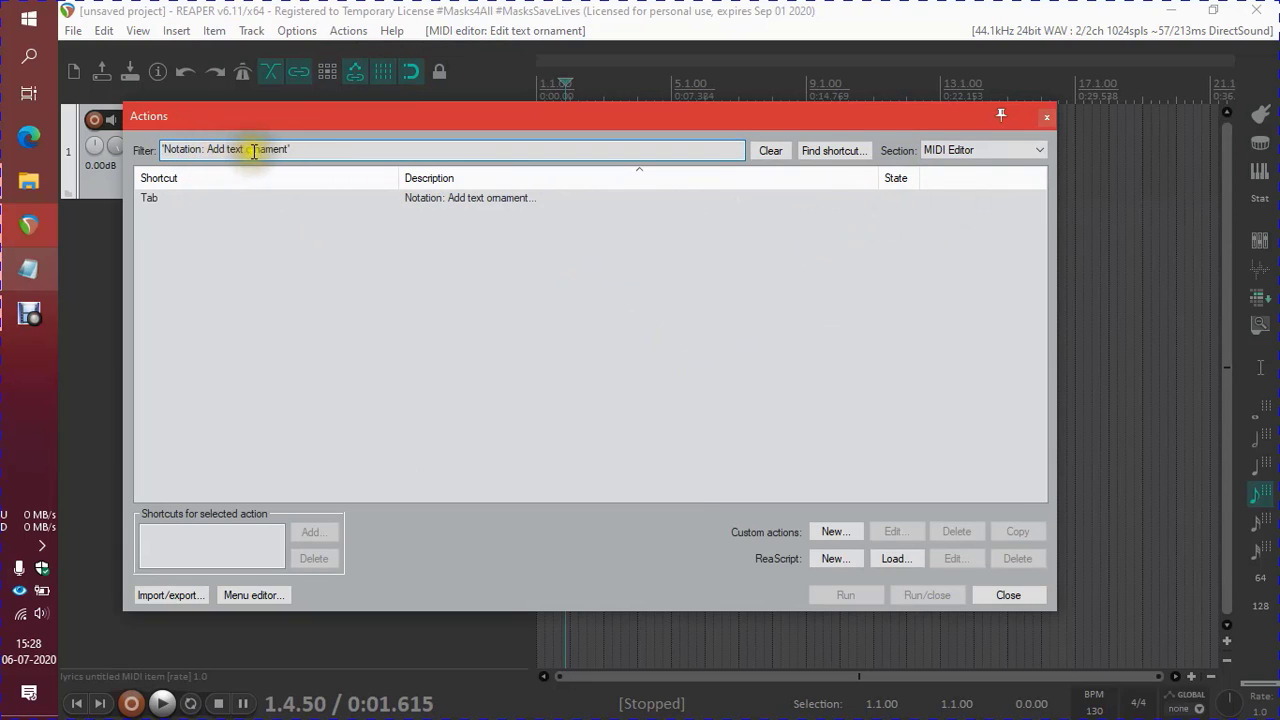
click(470, 205)
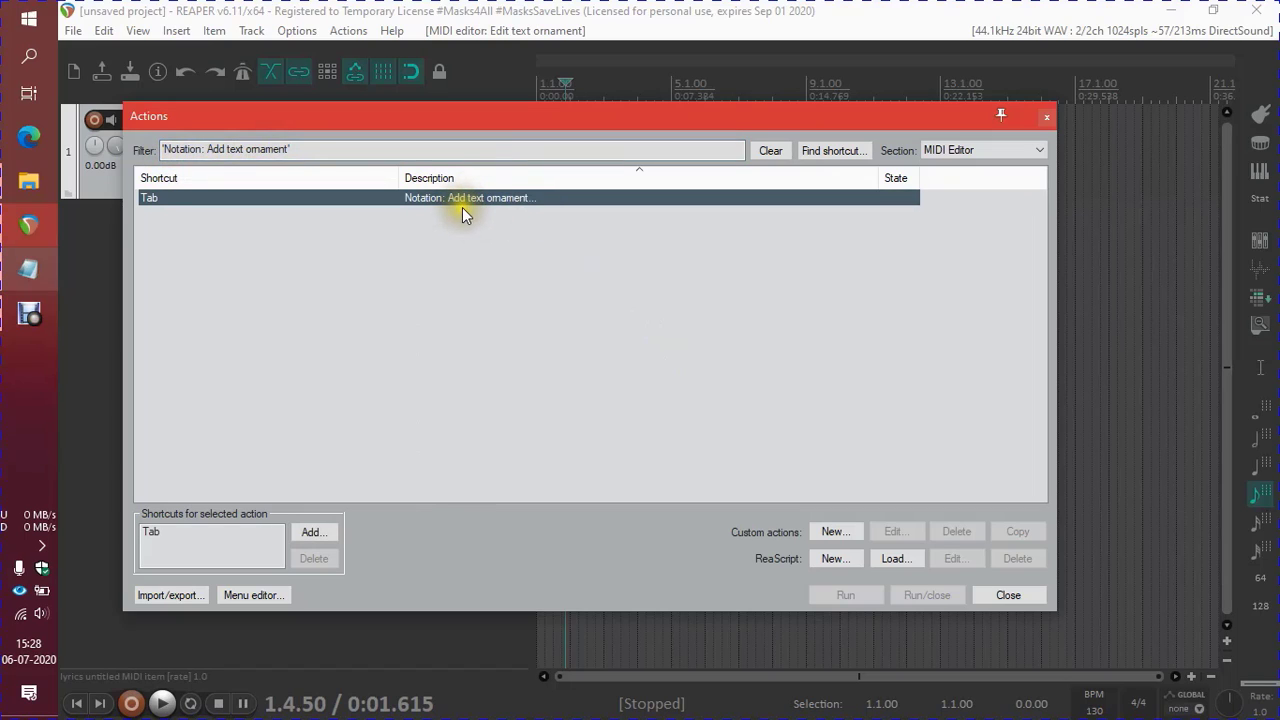
Assign the special key Tab as that action's shortcut.
click(313, 532)
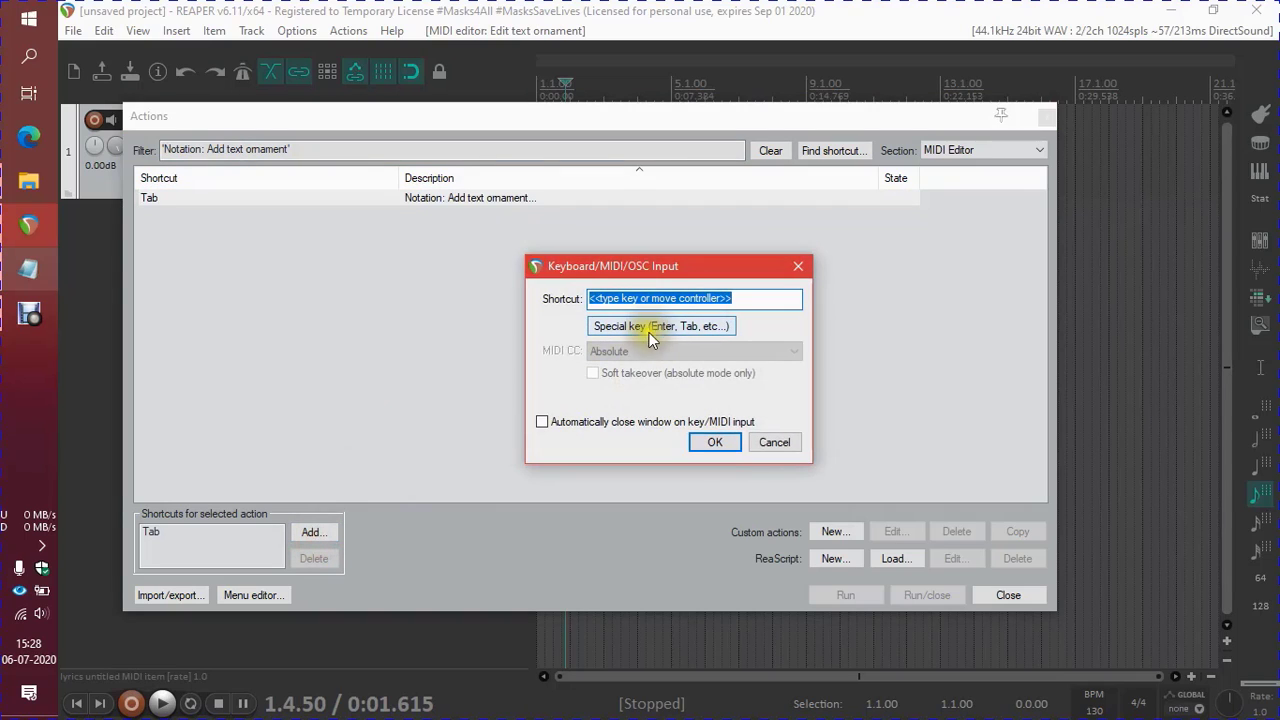
click(675, 328)
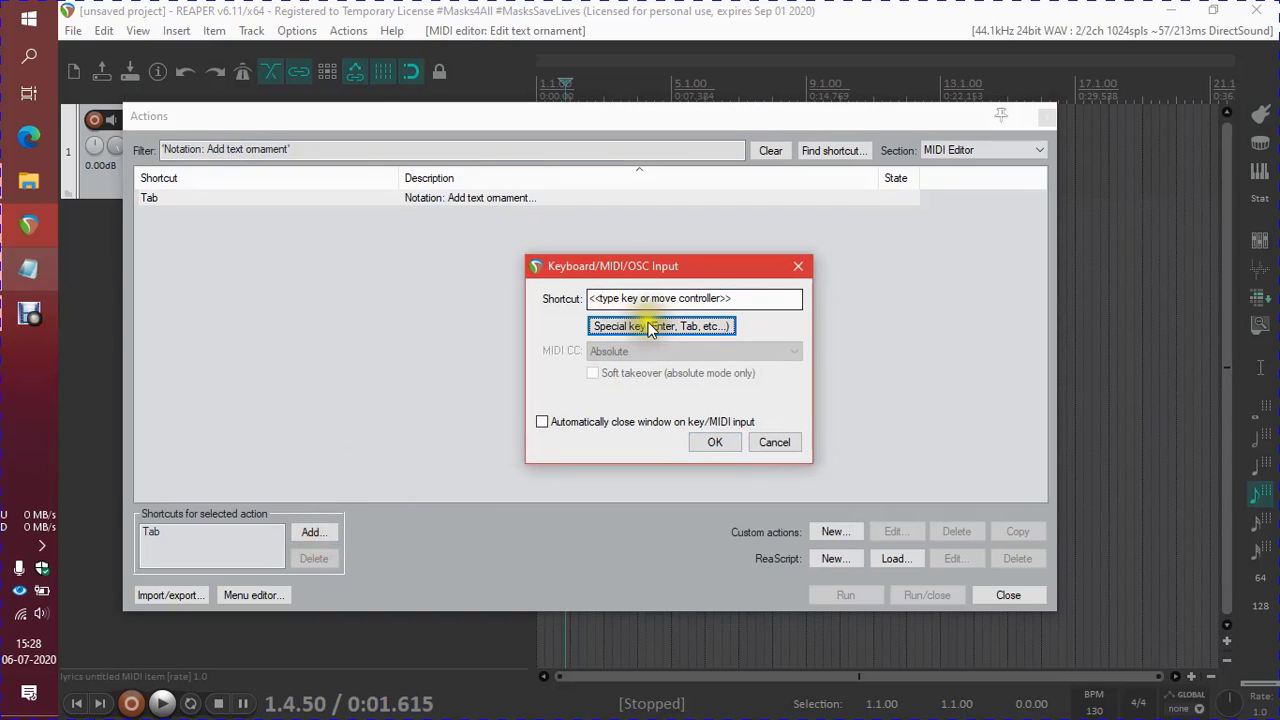
key(Tab)
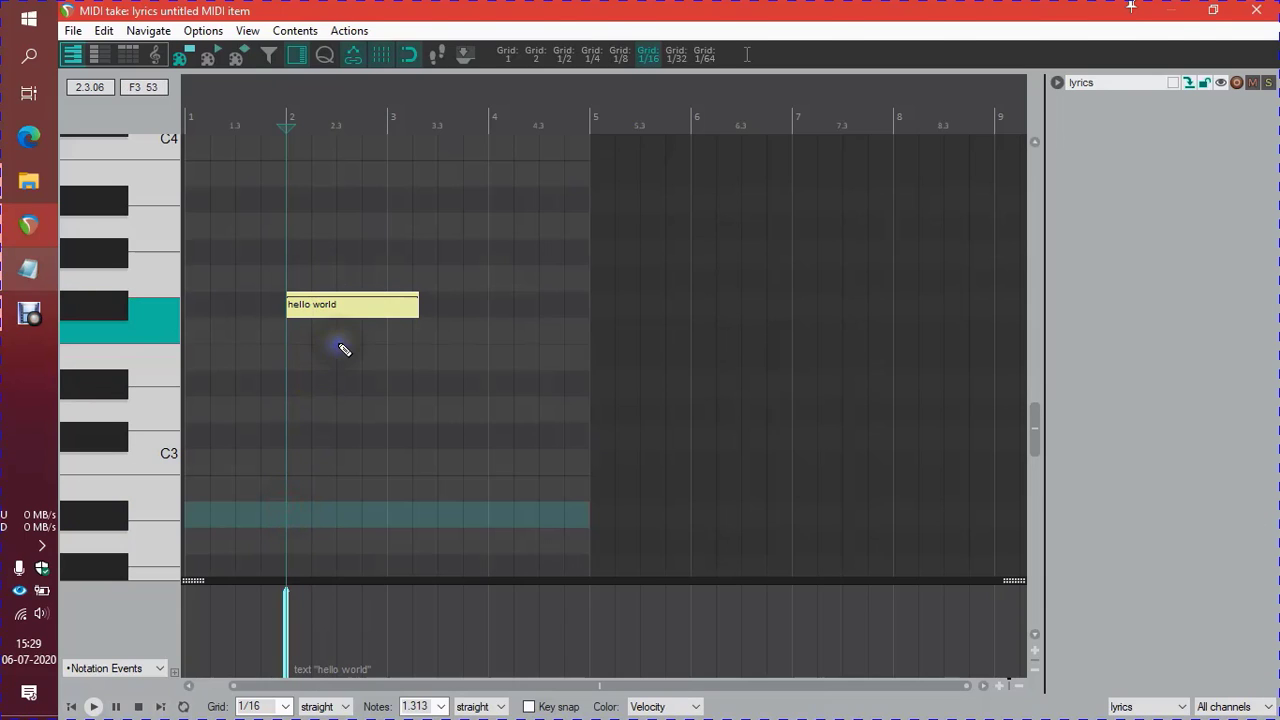
Change the first lyric to 'so quick, no?' and add a C4 note reading 'yes, very quick'.
key(Tab)
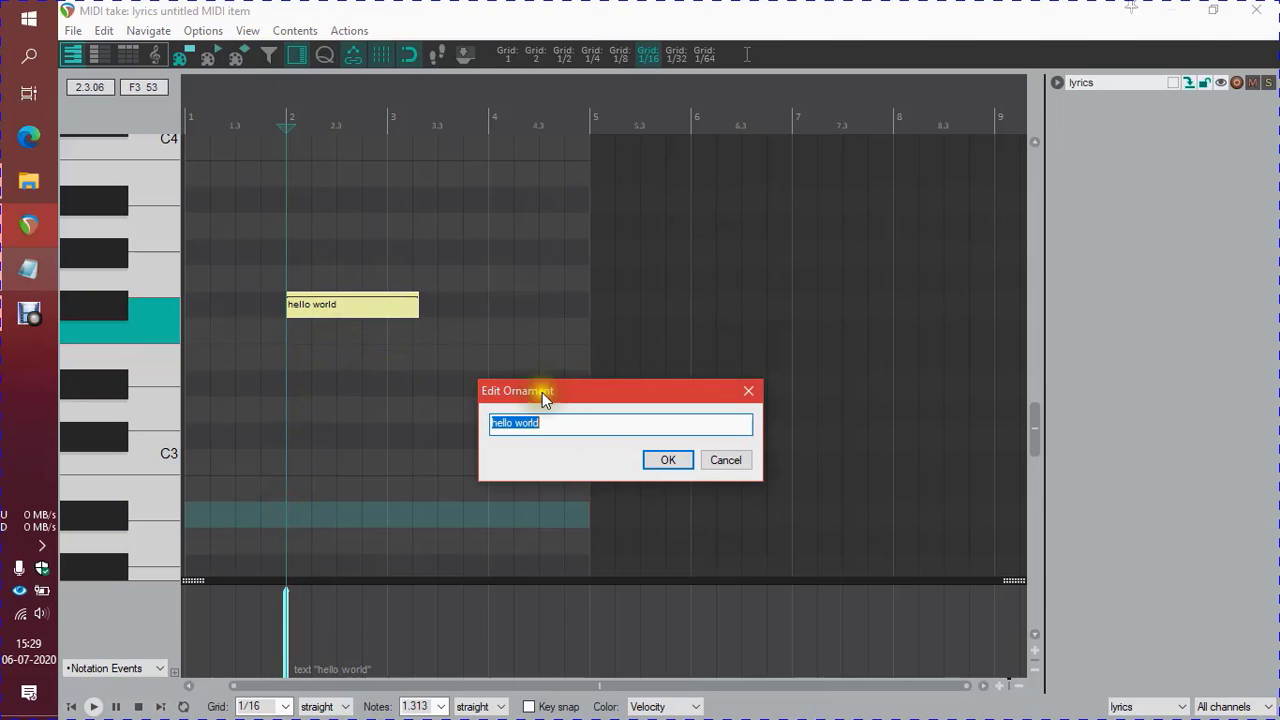
text(so quick, n)
text(o)
key(Return)
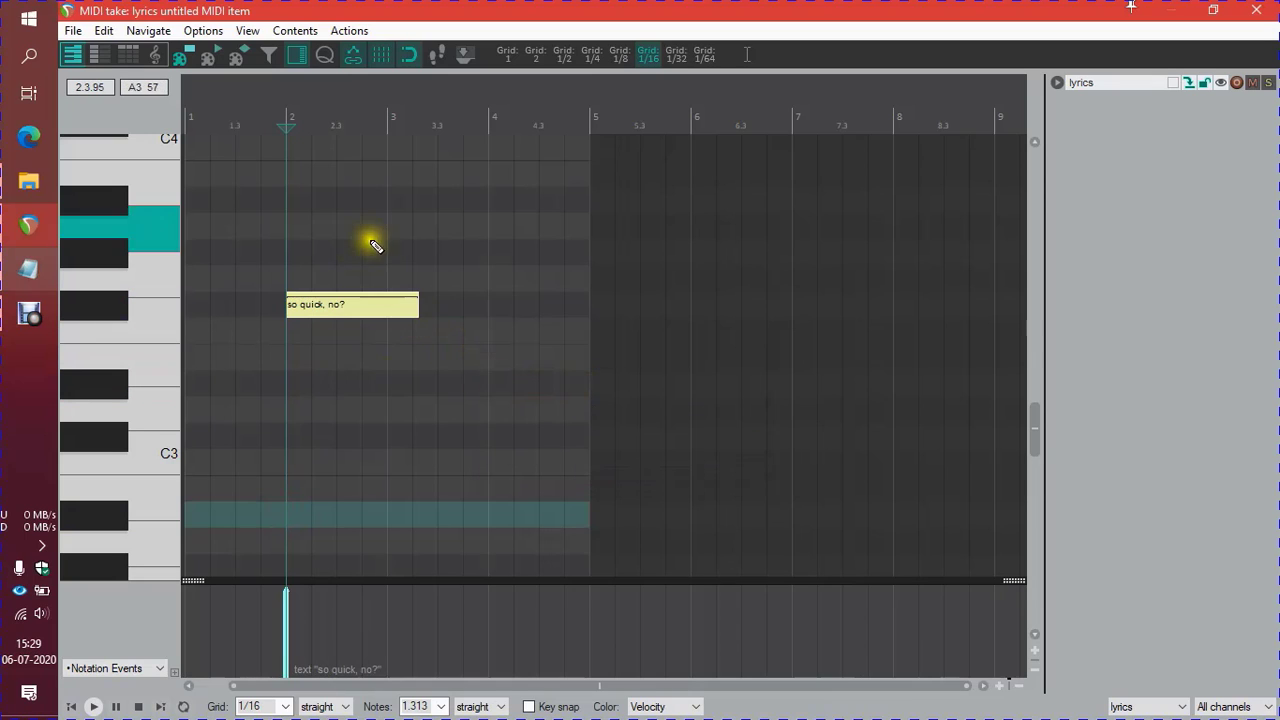
drag(376, 226, 533, 226)
key(Tab)
text(yes)
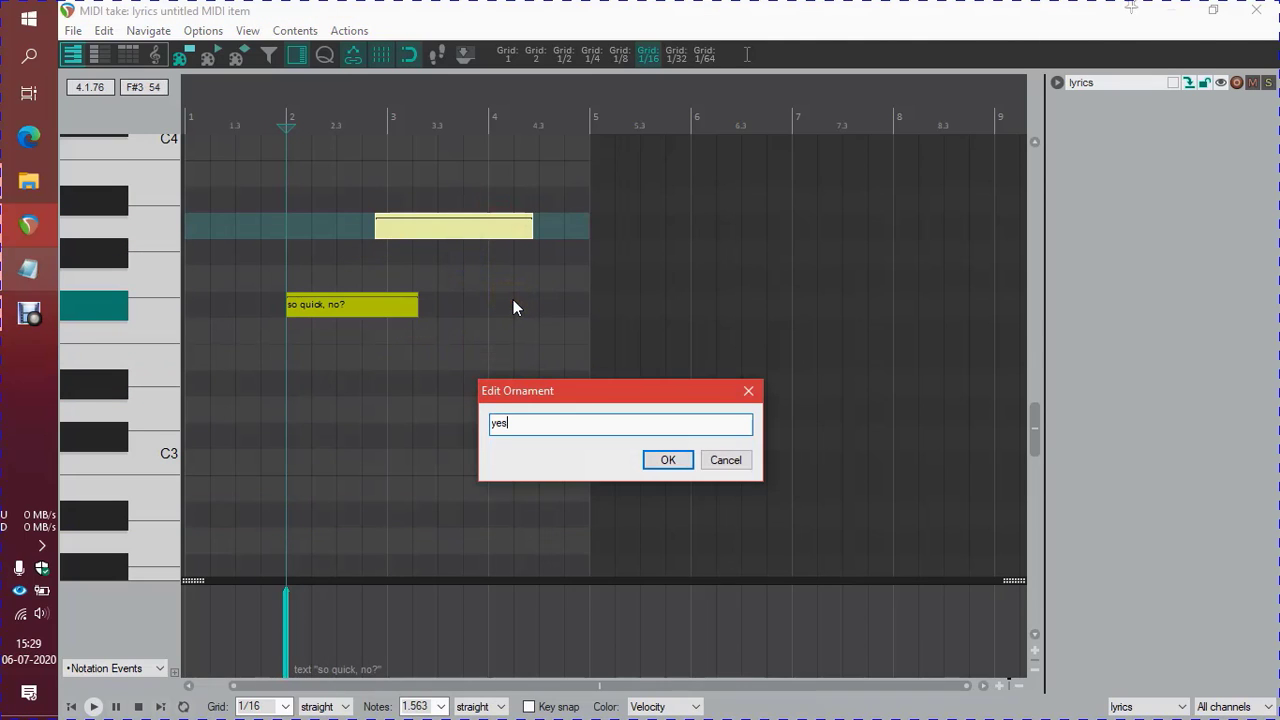
text(, very quick)
key(Return)
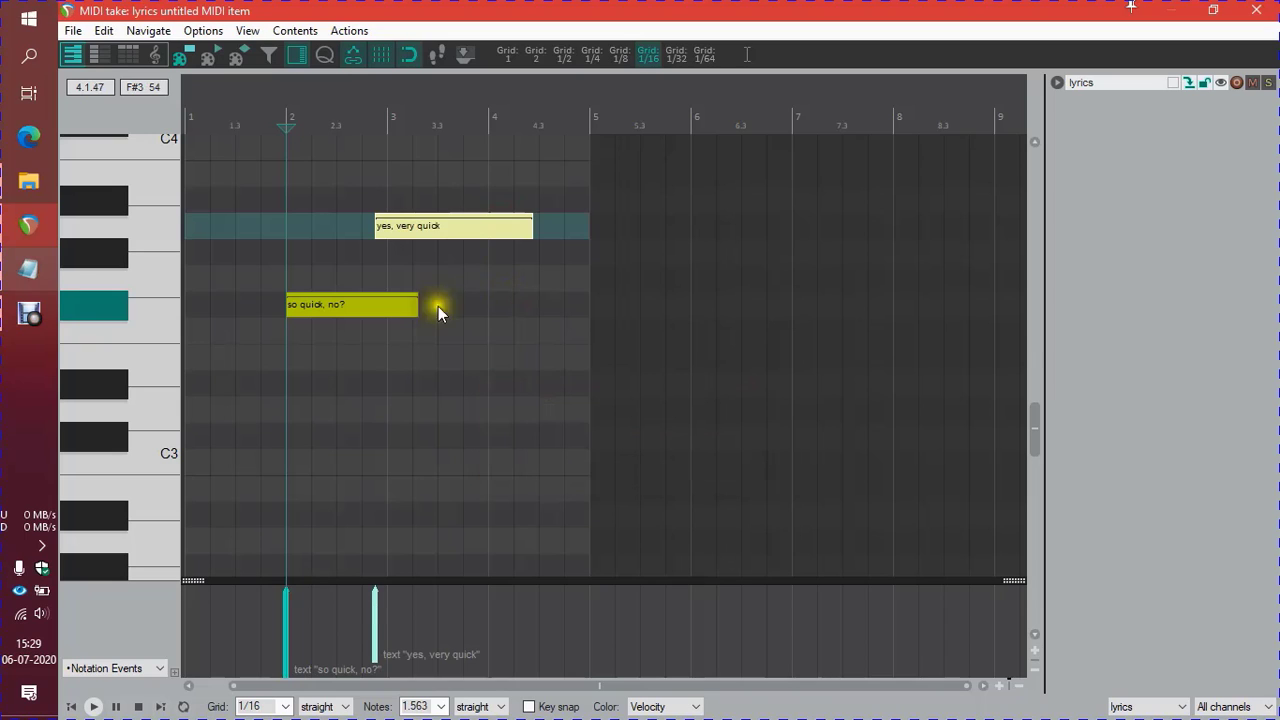
Add a G3 note with lyric 'i am just pressing on Tab key', then deselect all notes.
drag(400, 331, 490, 331)
key(Tab)
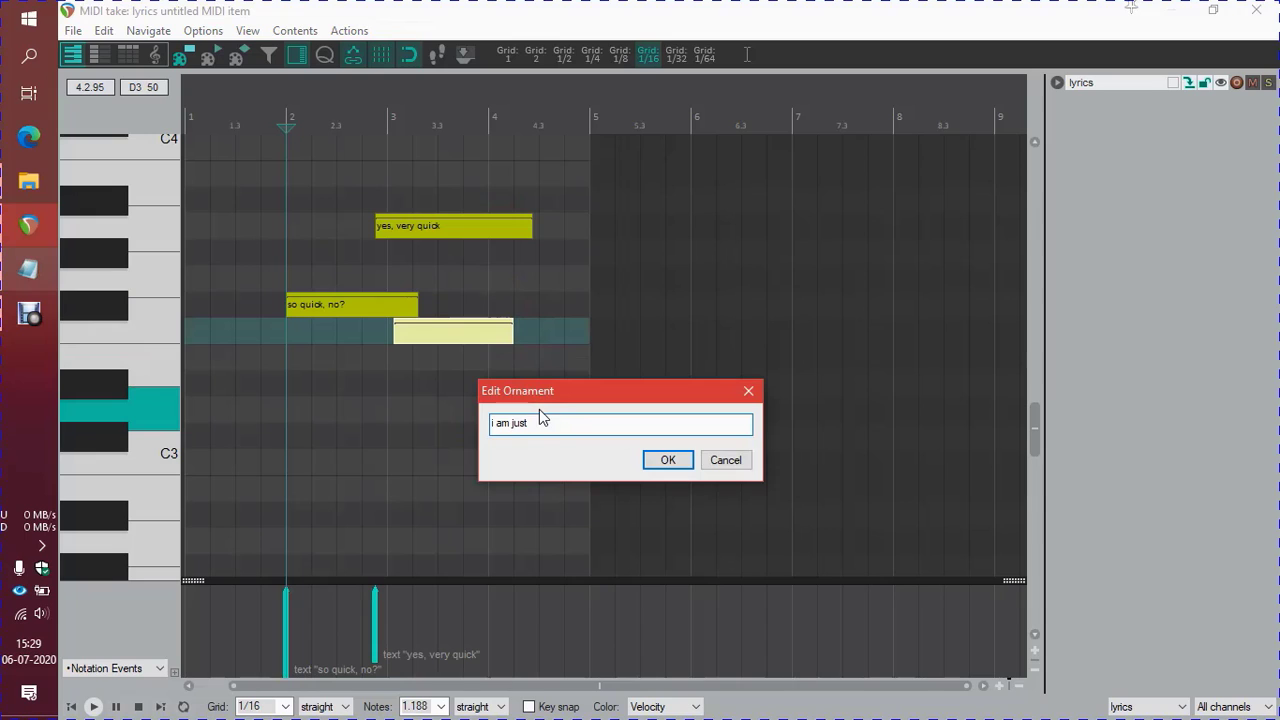
text(pressing on Ta)
text(b key)
key(Return)
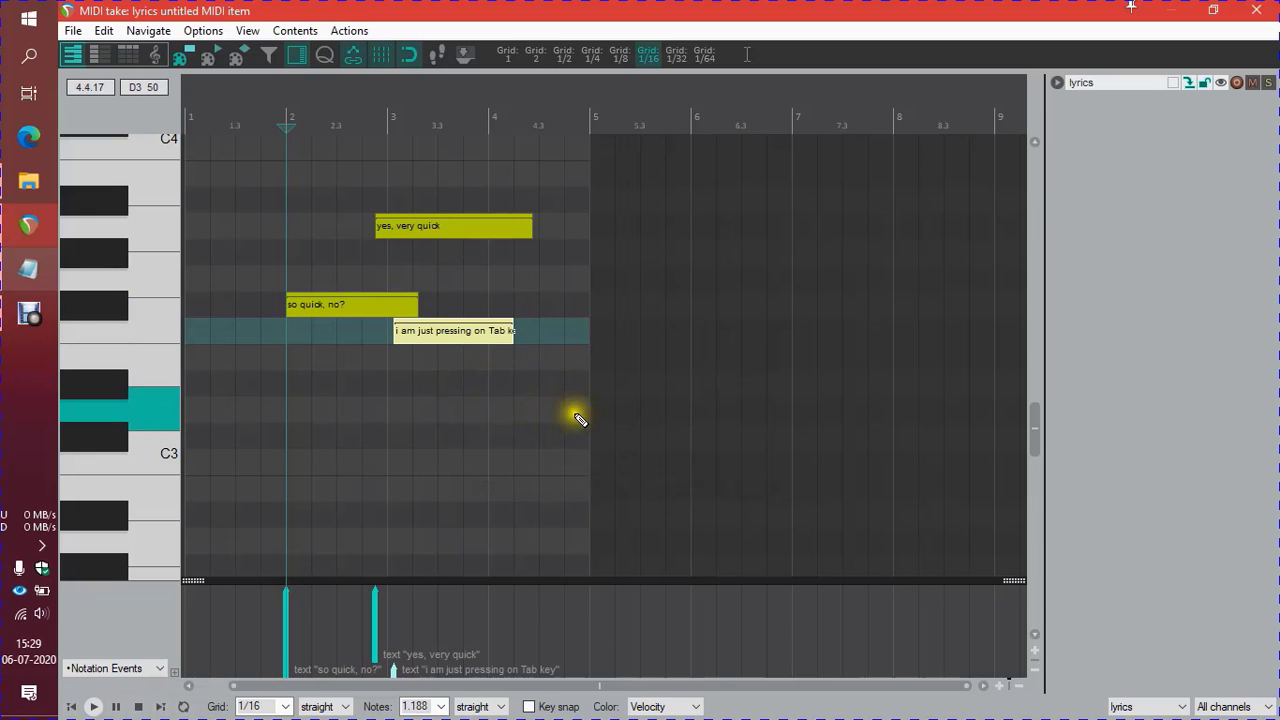
right_click(581, 415)
Clear the note selection and switch the lower lane to Velocity.
drag(416, 280, 543, 437)
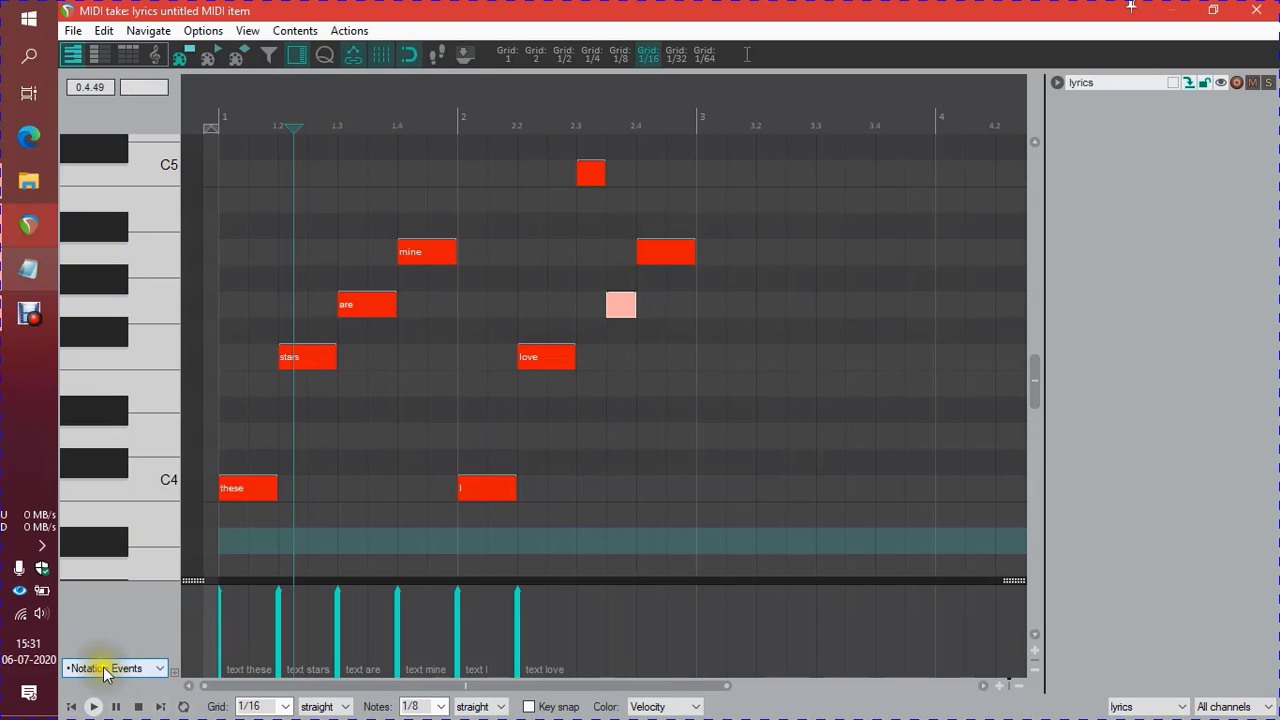
click(104, 675)
scroll(125, 400, up, 3)
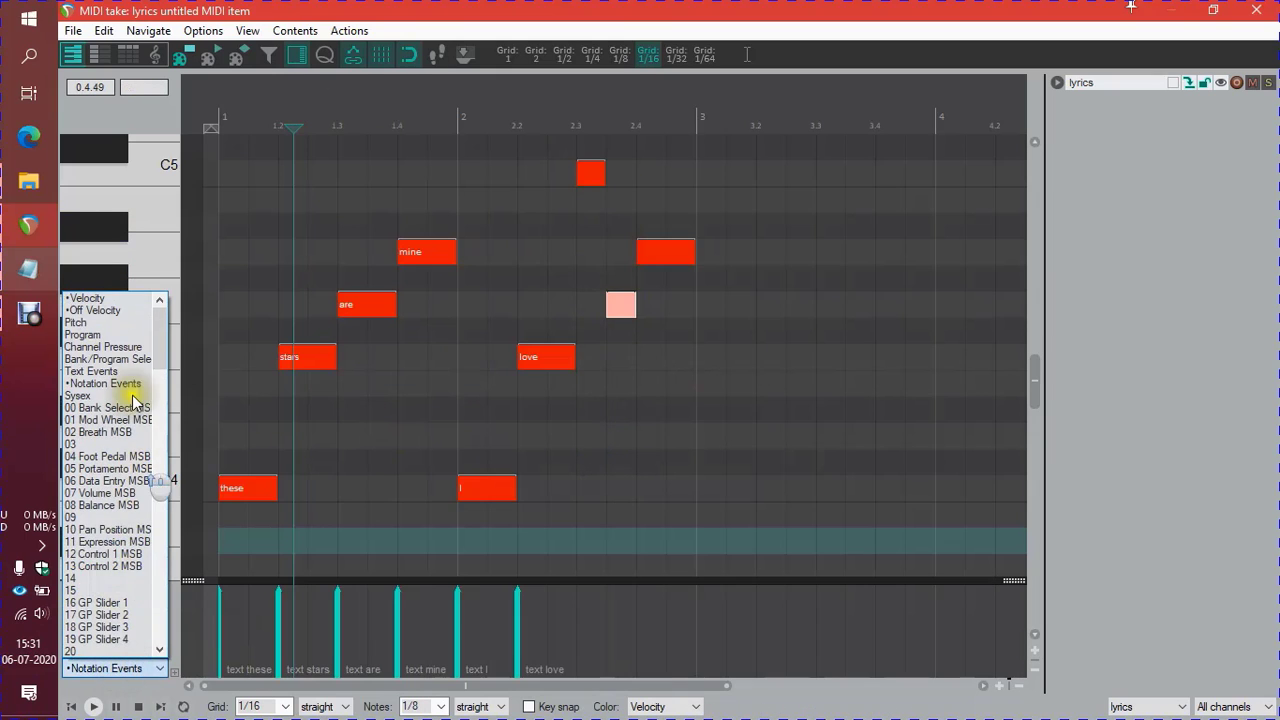
click(92, 299)
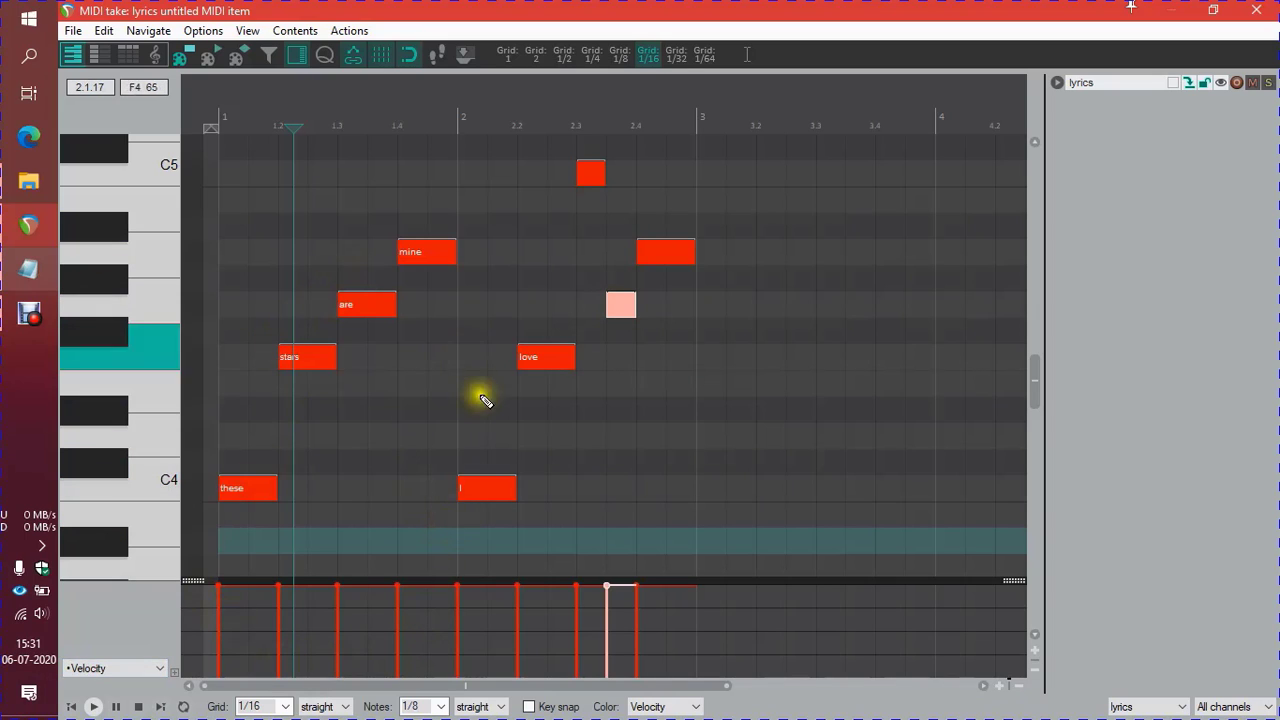
Give the last three notes the lyrics 'them', 'so' and 'much'.
double_click(590, 172)
text(them)
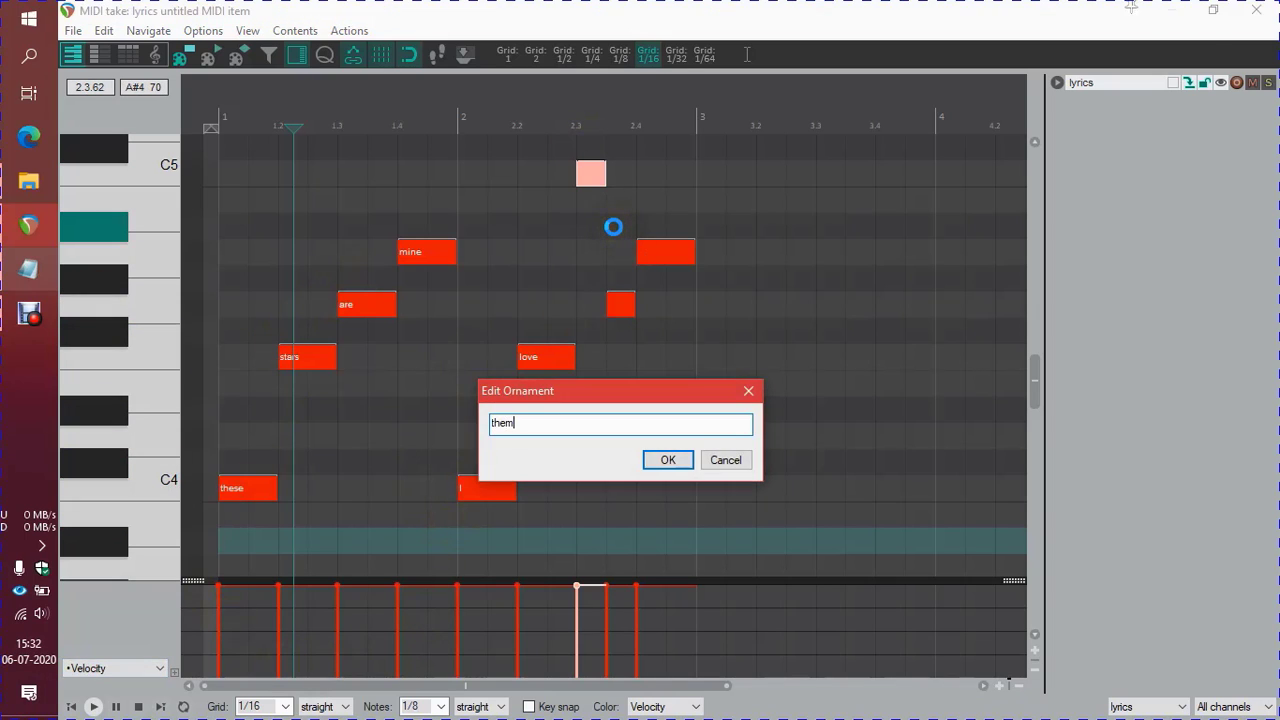
key(Return)
double_click(625, 305)
text(so)
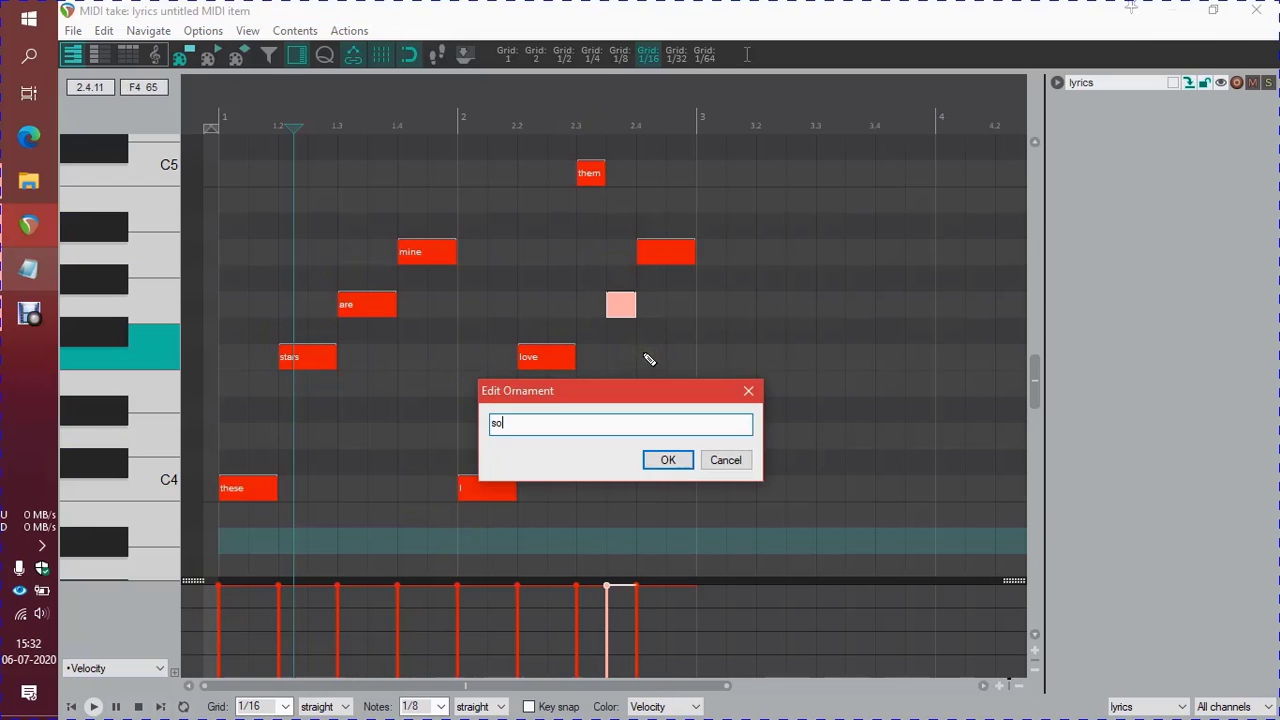
key(Return)
double_click(670, 252)
text(muc)
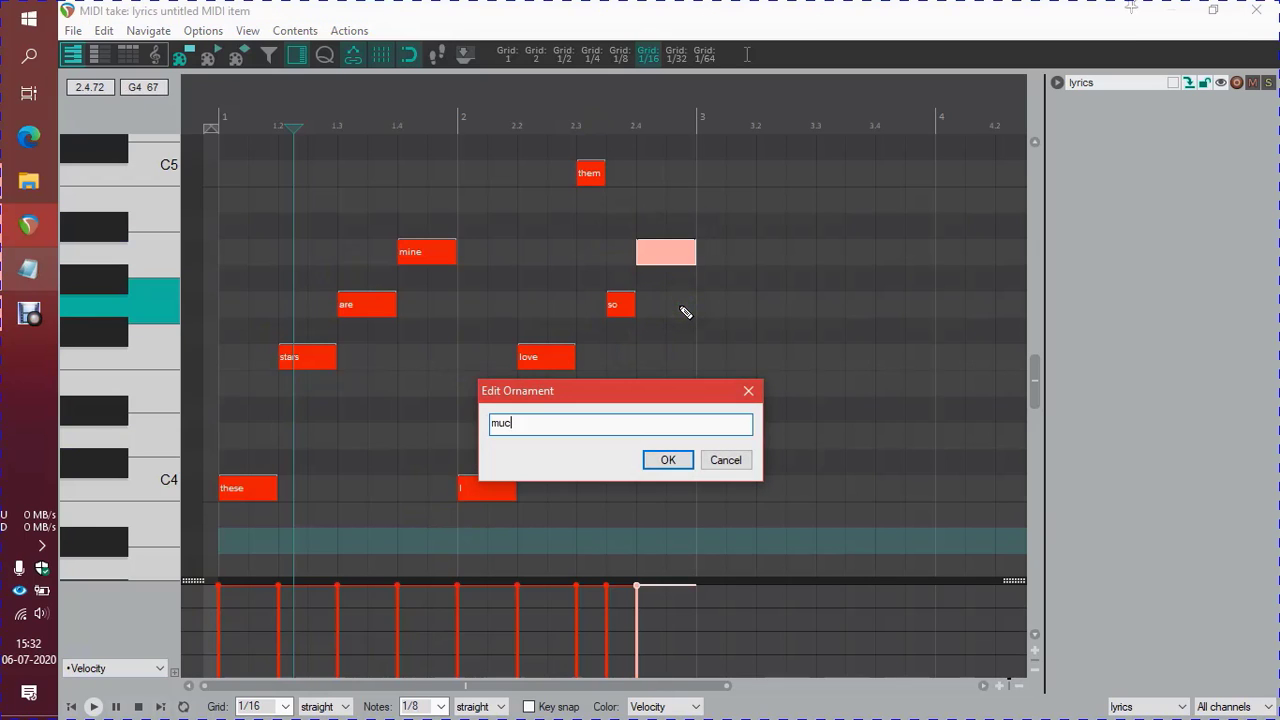
text(h)
key(Return)
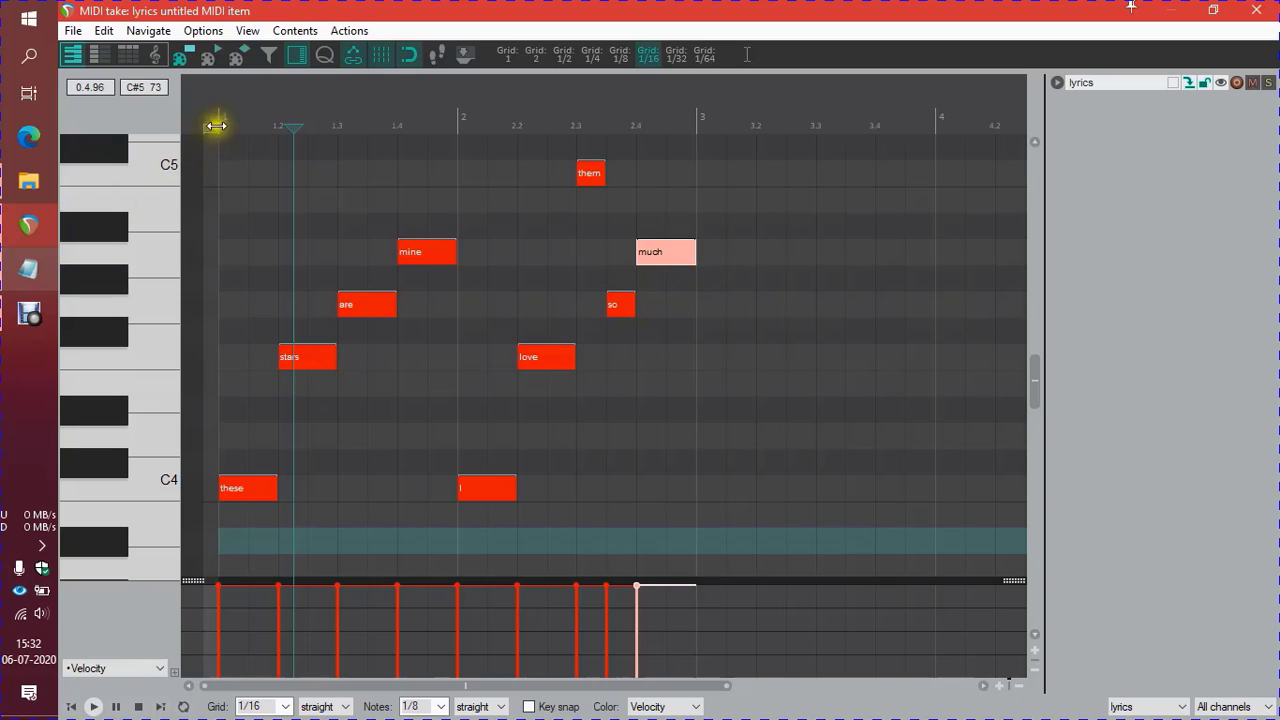
Play the lyric notes back from bar 1, then stop playback.
click(216, 125)
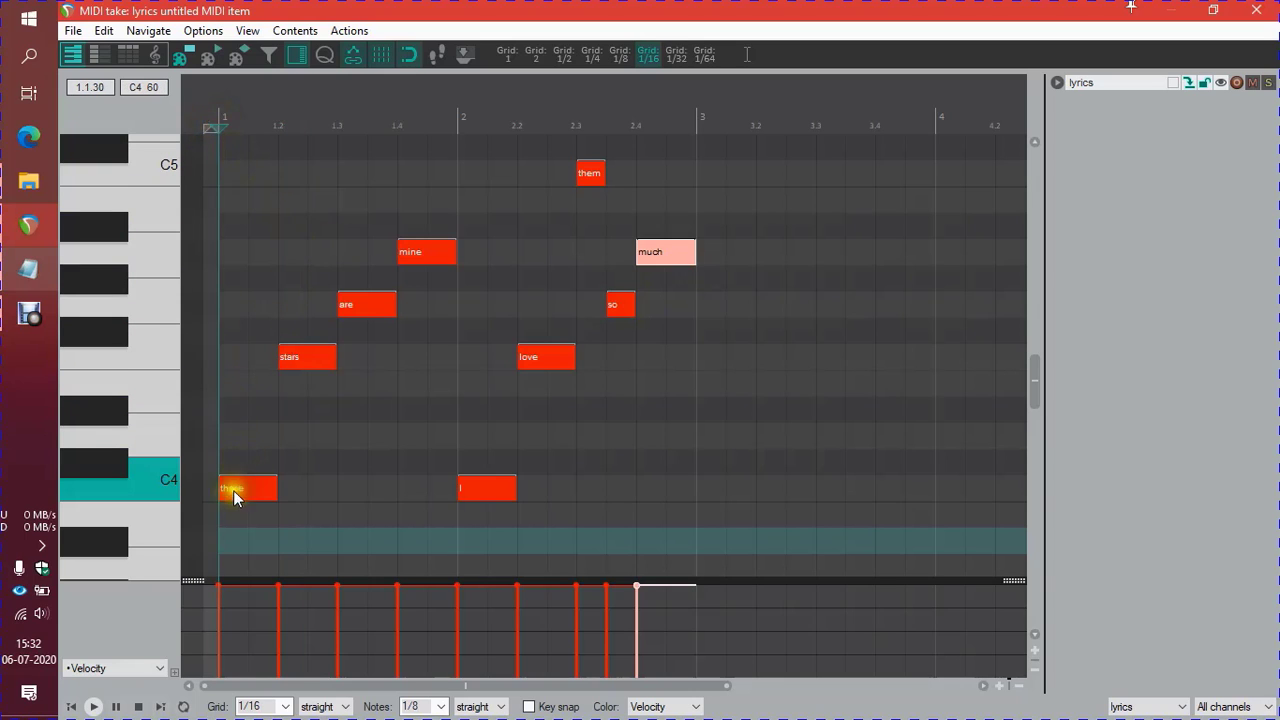
key(space)
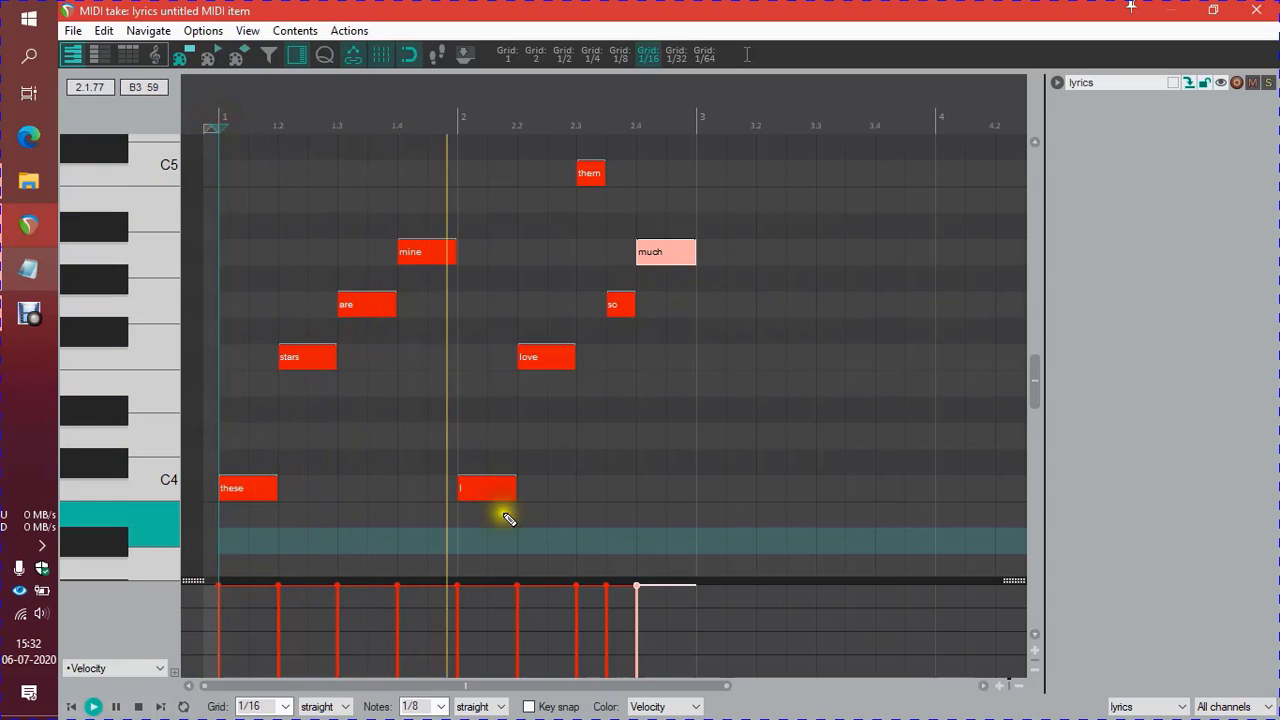
key(space)
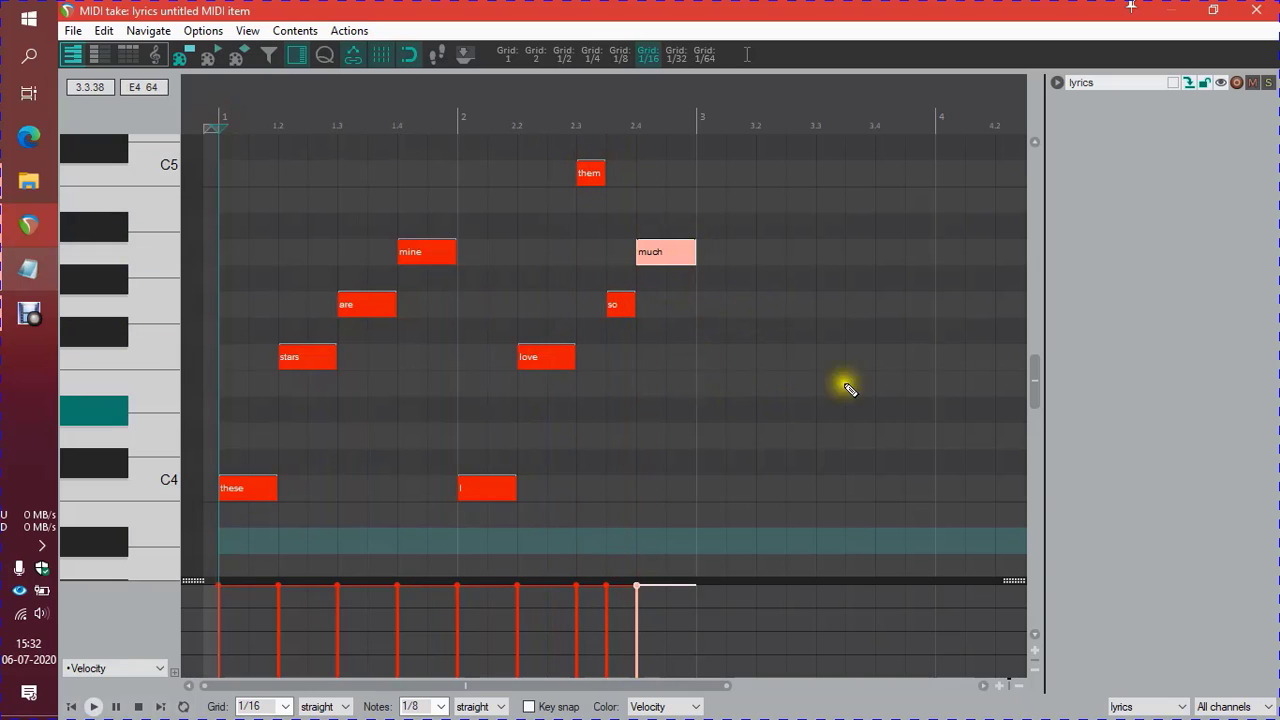
click(1256, 10)
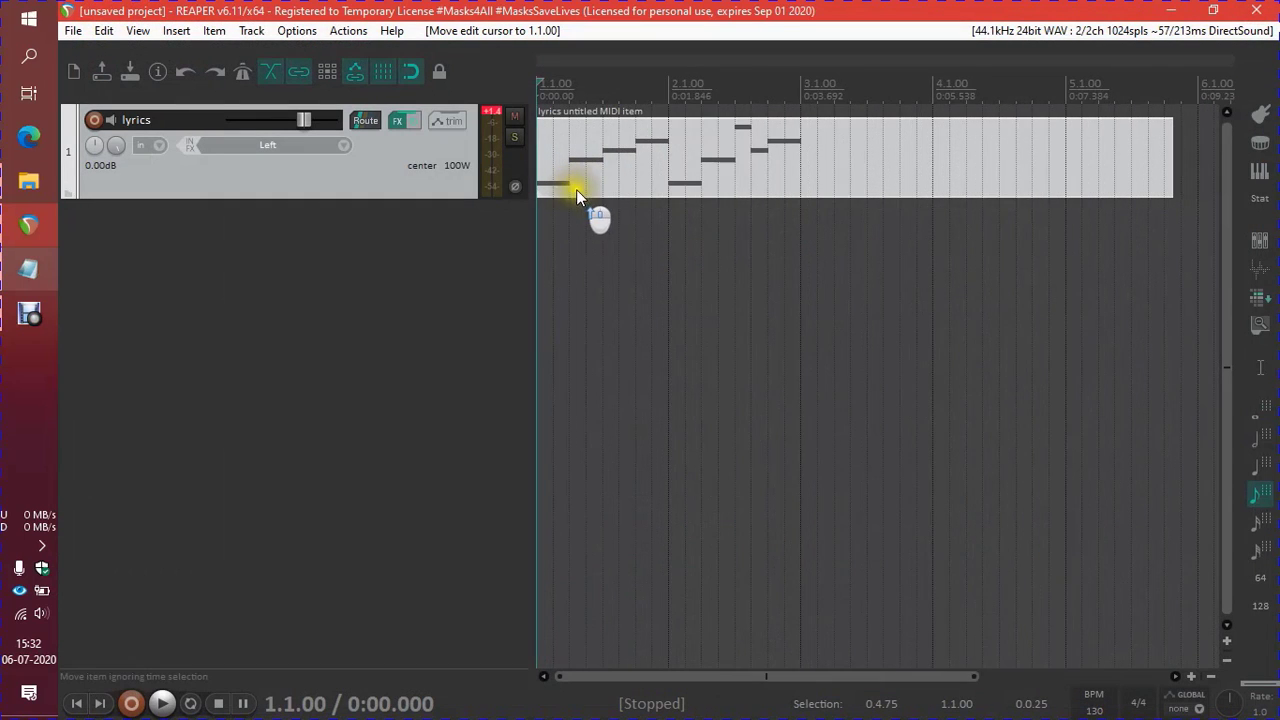
scroll(576, 189, up, 2)
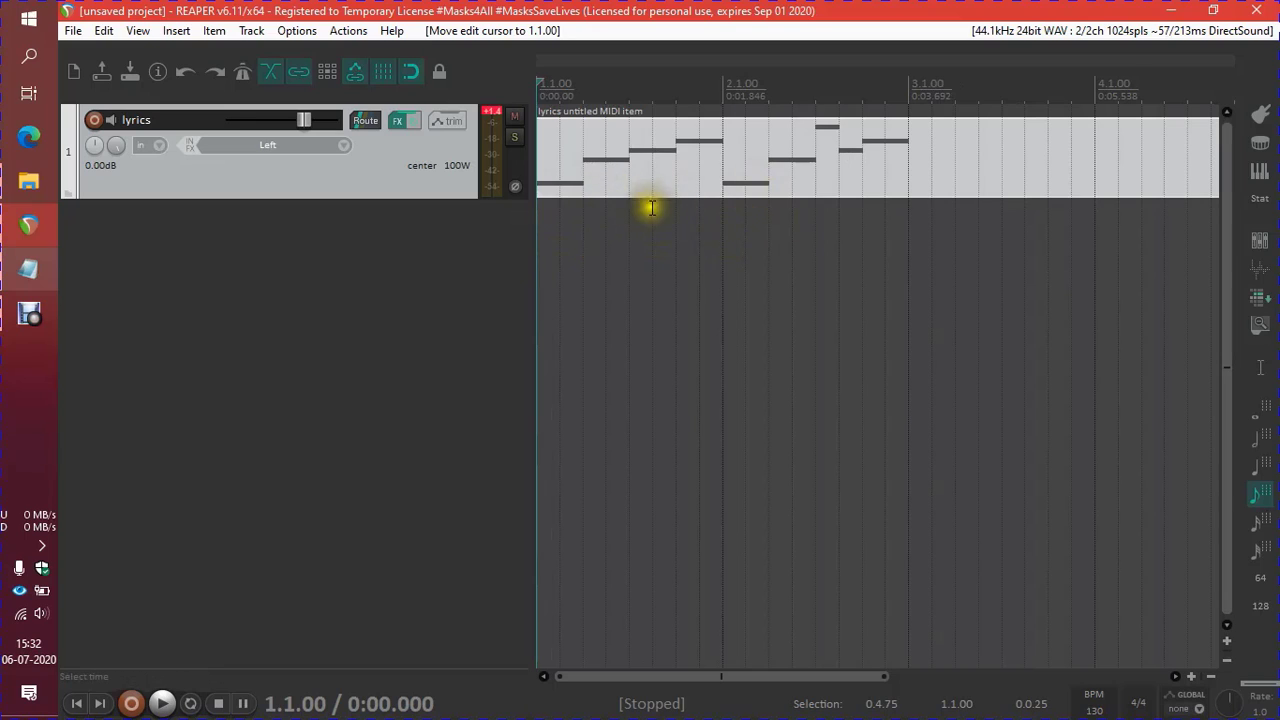
key(space)
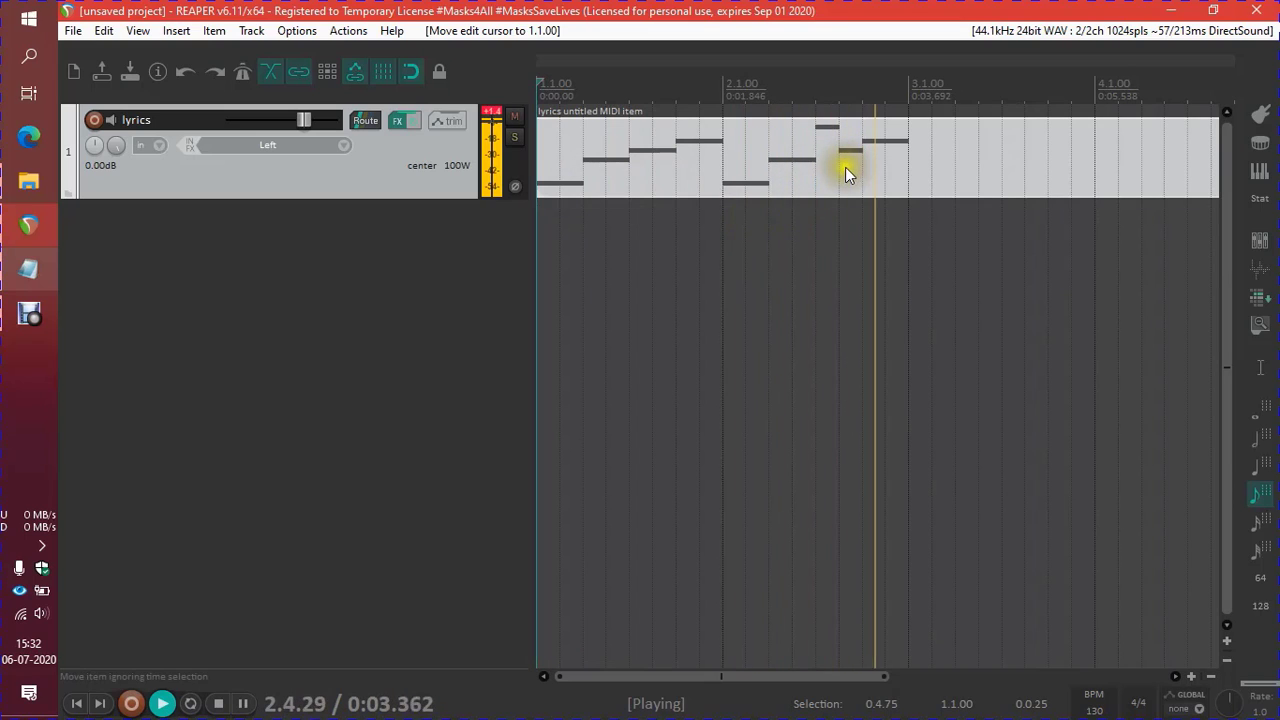
key(space)
double_click(708, 185)
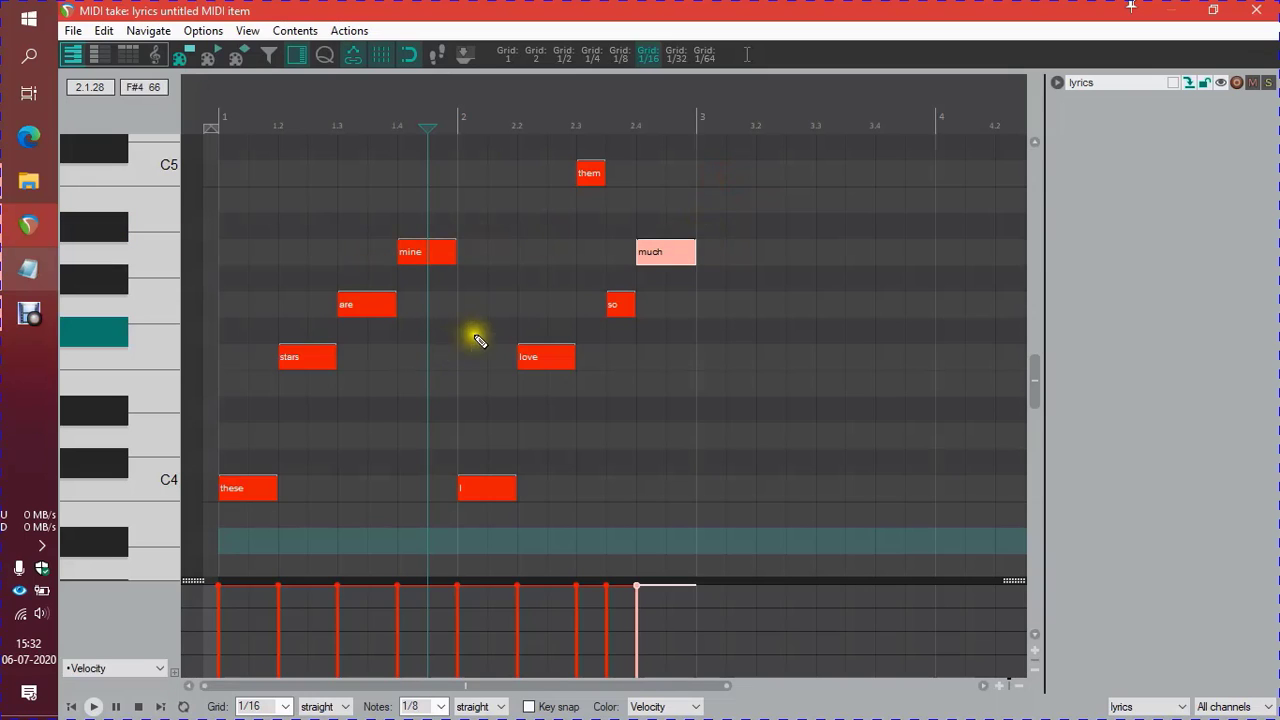
click(220, 122)
key(space)
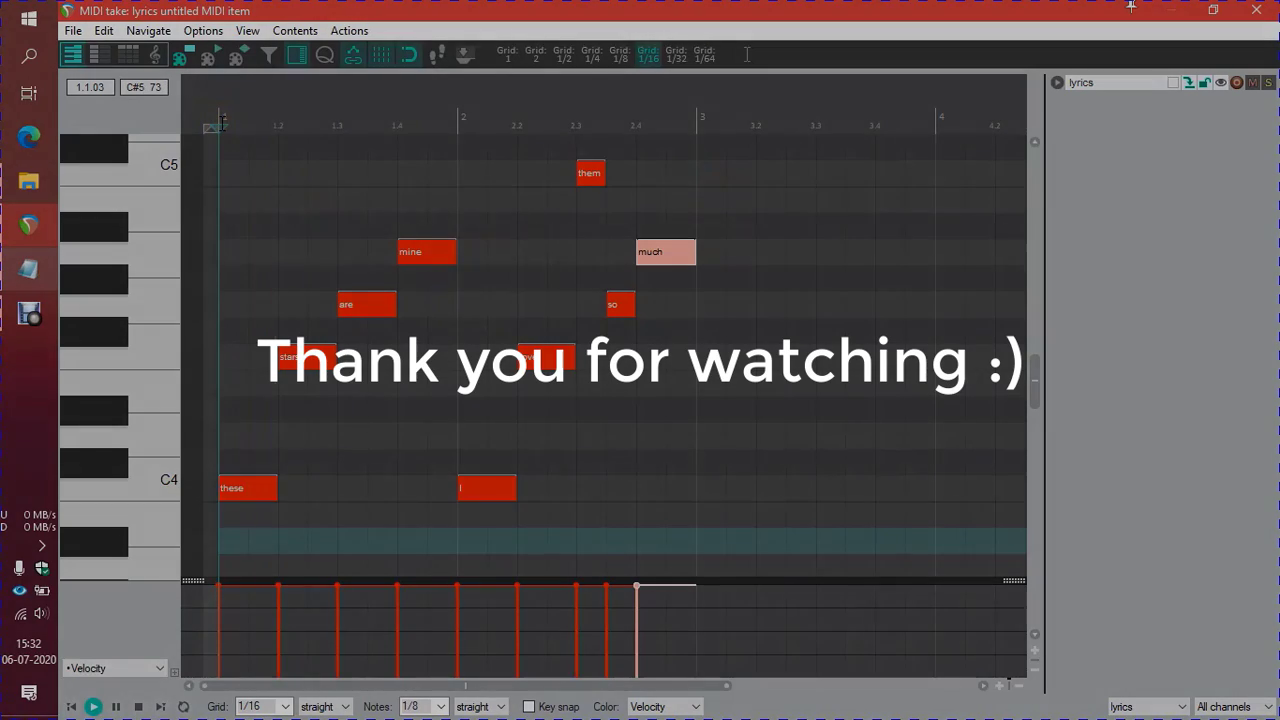